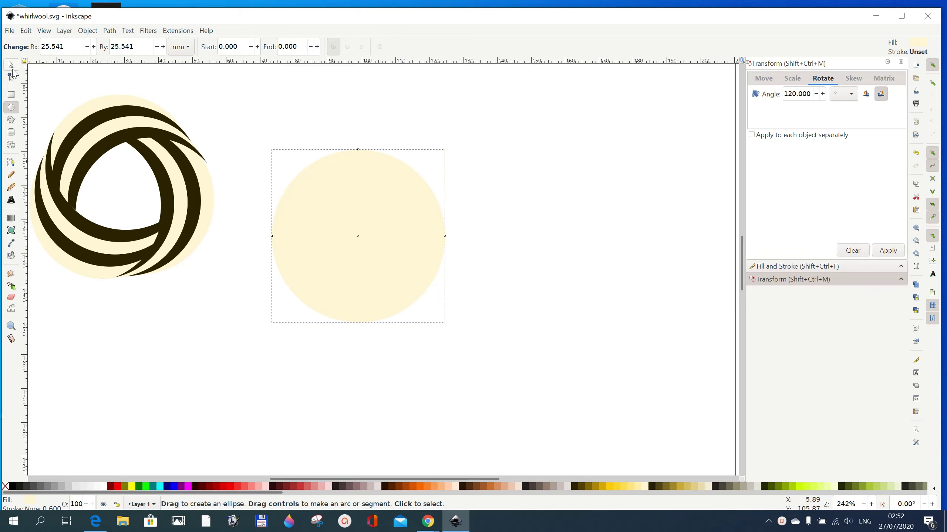
- Move the cream circle farther right of the finished whirl design and duplicate it in place
{"action": "left_click", "coordinate": [11, 64]}
{"action": "left_click_drag", "start_coordinate": [403, 270], "coordinate": [448, 284]}
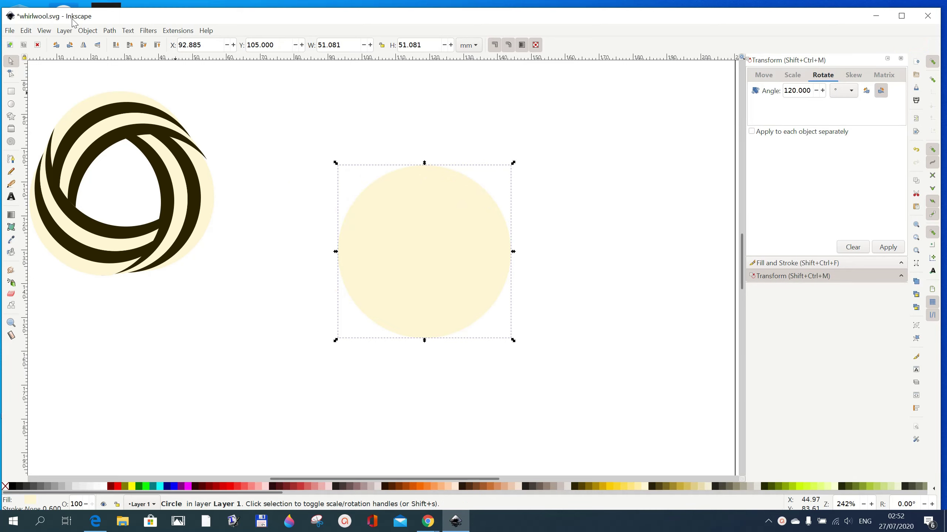
{"action": "left_click", "coordinate": [26, 31]}
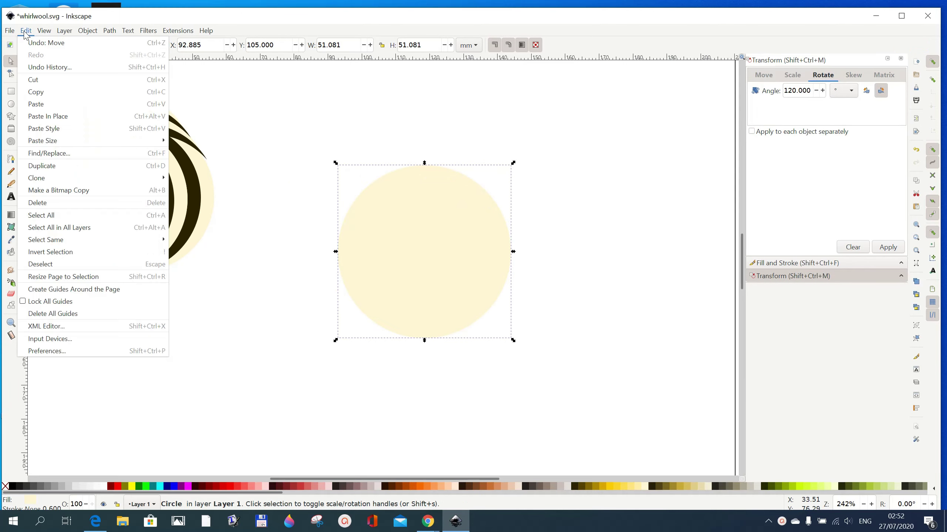
{"action": "left_click", "coordinate": [35, 166]}
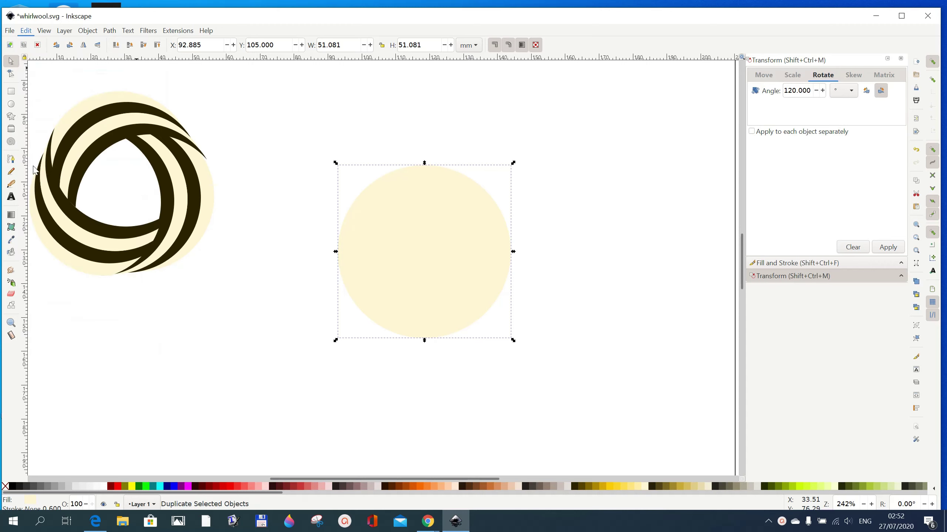
- Fill the duplicated circle with dark brown
{"action": "right_click", "coordinate": [433, 257]}
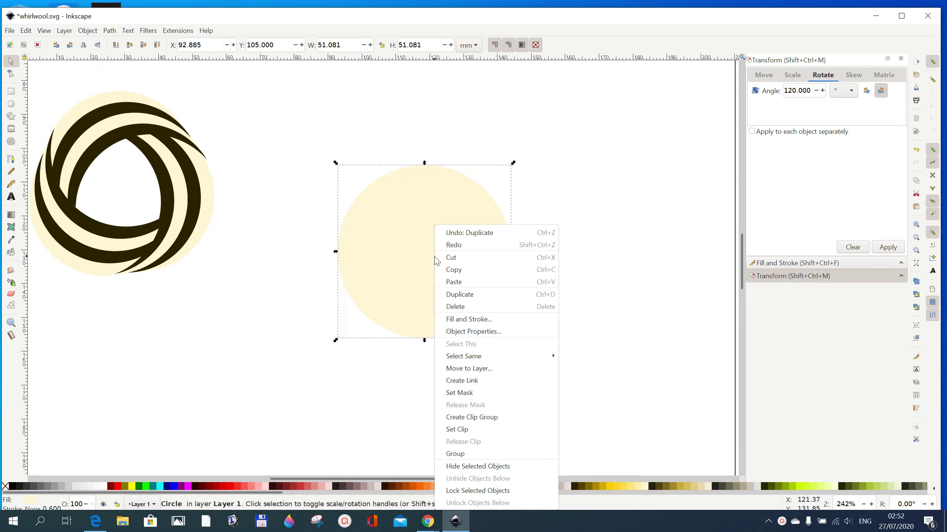
{"action": "left_click", "coordinate": [370, 266]}
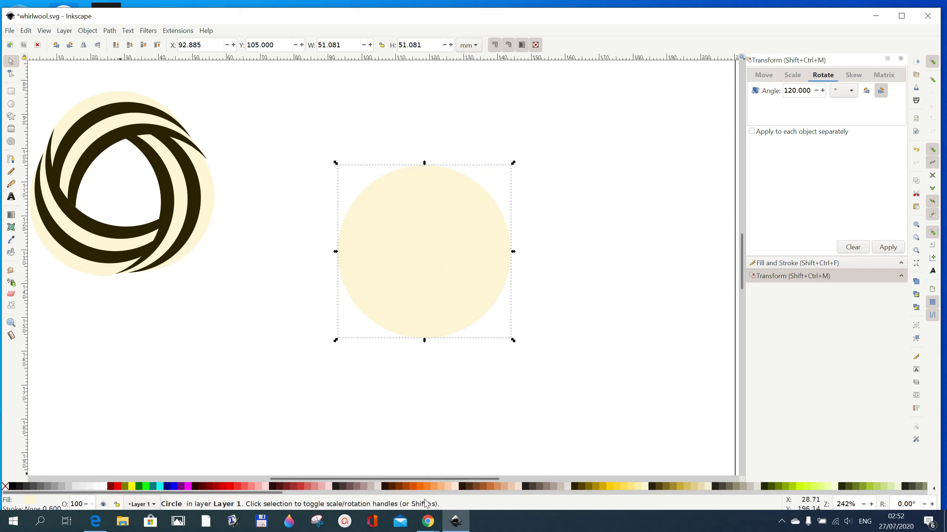
{"action": "left_click", "coordinate": [574, 487]}
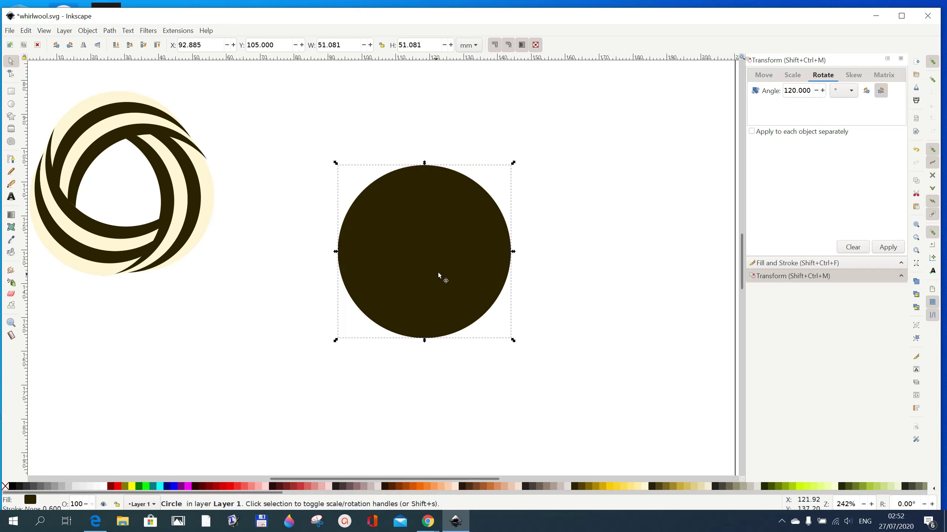
- Offset the dark circle about 4 mm to the left so a thin crescent of the cream circle stays uncovered along its right edge
{"action": "mouse_move", "coordinate": [441, 275]}
{"action": "left_mouse_down"}
{"action": "mouse_move", "coordinate": [429, 318]}
{"action": "mouse_move", "coordinate": [414, 285]}
{"action": "mouse_move", "coordinate": [445, 279]}
{"action": "left_mouse_up"}
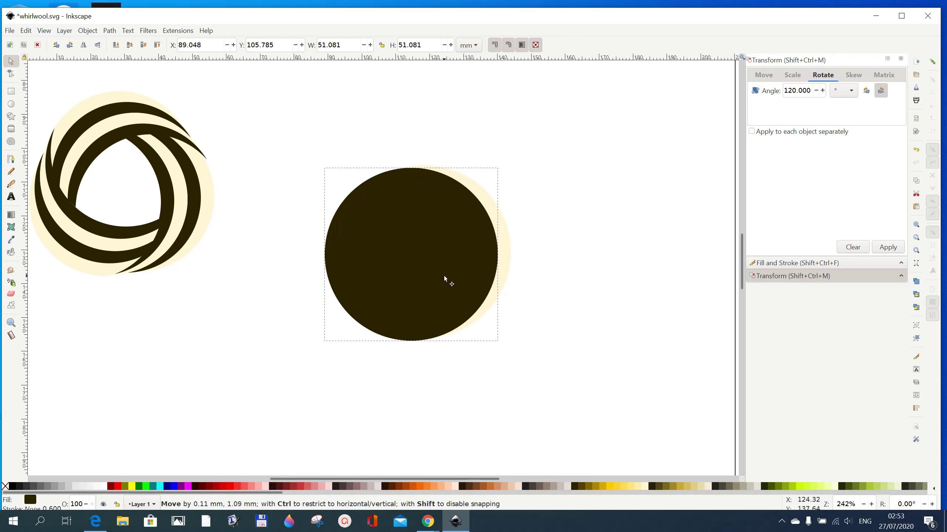
{"action": "left_click_drag", "start_coordinate": [444, 278], "coordinate": [448, 277]}
{"action": "left_click", "coordinate": [492, 210]}
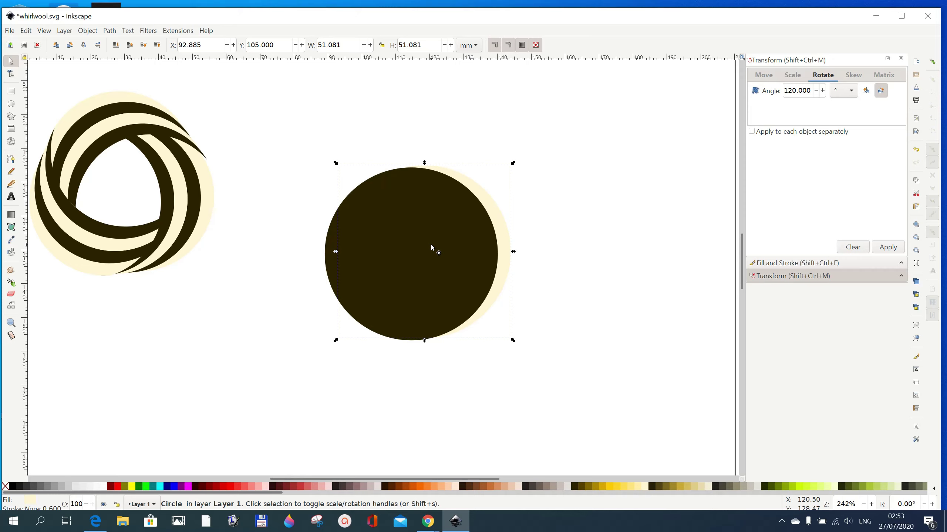
{"action": "left_click_drag", "start_coordinate": [432, 247], "coordinate": [432, 243]}
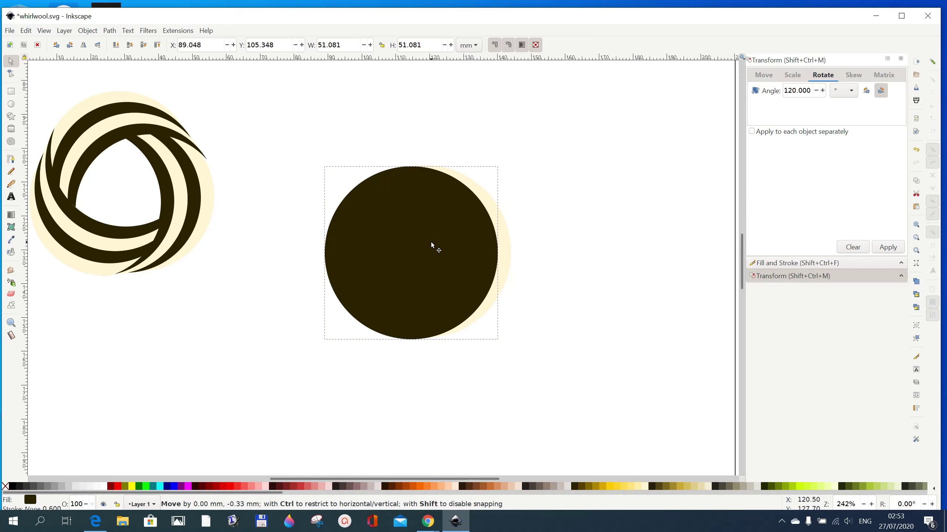
{"action": "left_click_drag", "start_coordinate": [430, 242], "coordinate": [431, 242]}
{"action": "left_click", "coordinate": [618, 327]}
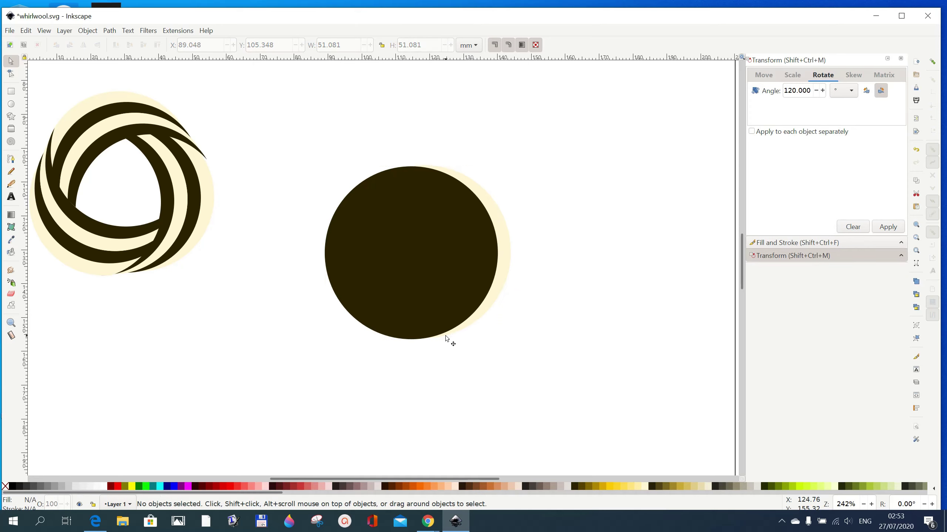
- Subtract the dark circle from the cream circle with the Difference operation
{"action": "left_click", "coordinate": [464, 275]}
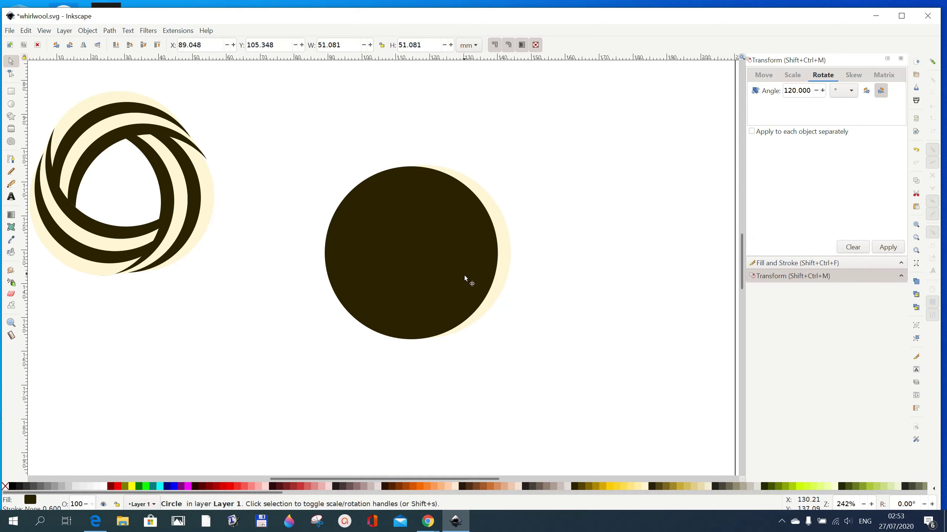
{"action": "left_click", "coordinate": [501, 281], "text": "shift"}
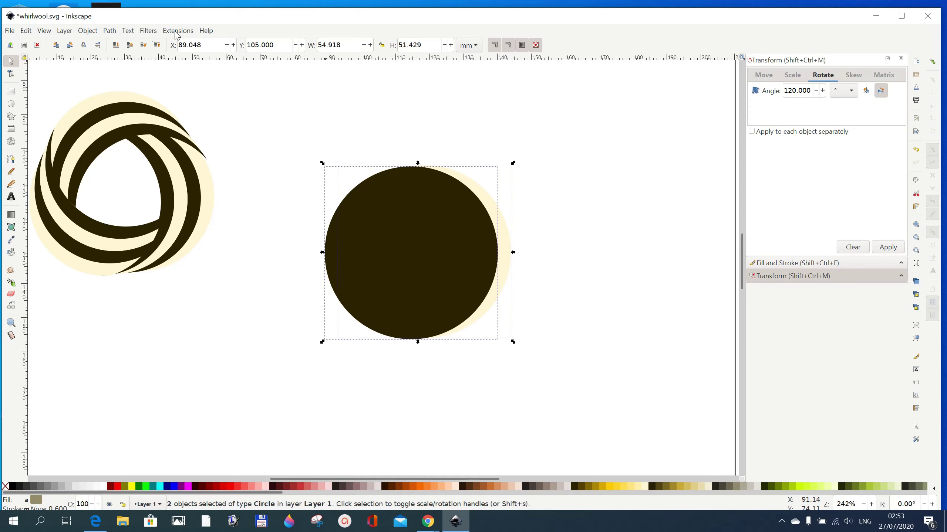
{"action": "left_click", "coordinate": [108, 31]}
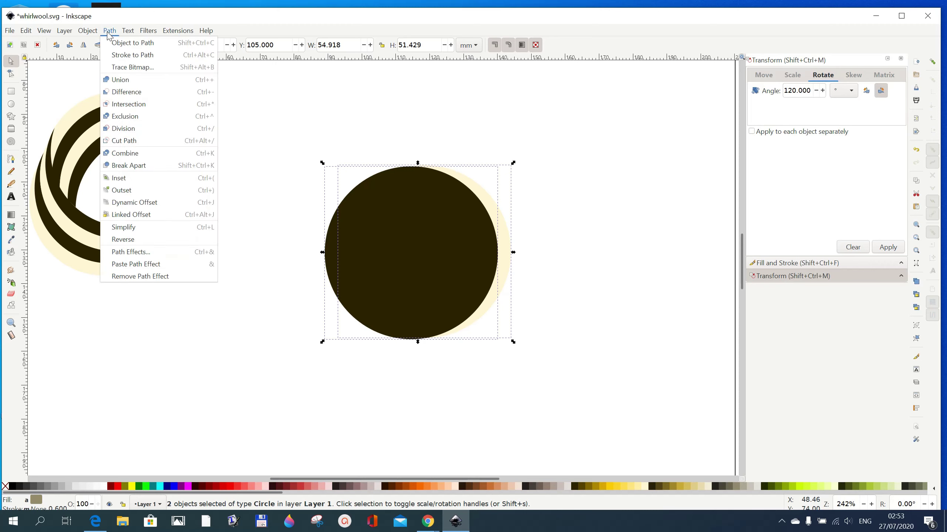
{"action": "left_click", "coordinate": [117, 93]}
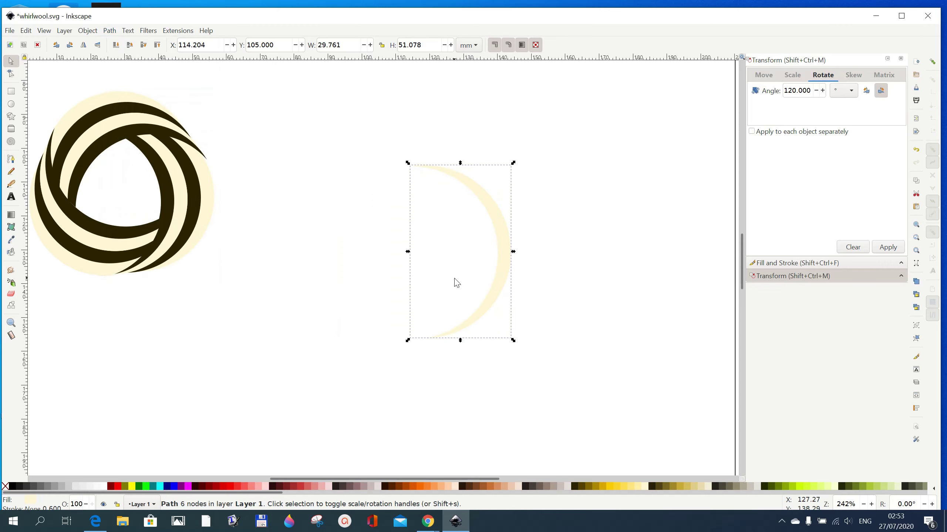
- Duplicate the cream crescent in place and fill the copy with dark brown
{"action": "right_click", "coordinate": [504, 272]}
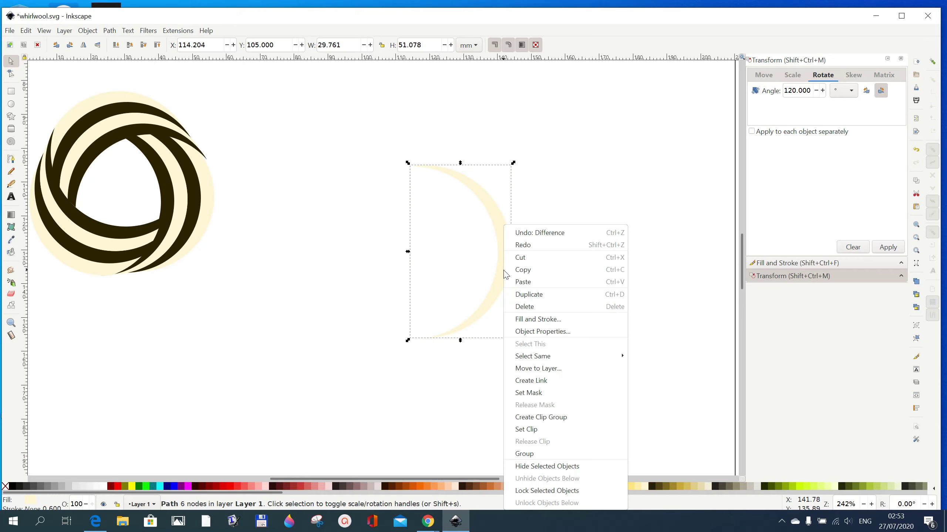
{"action": "left_click", "coordinate": [520, 296]}
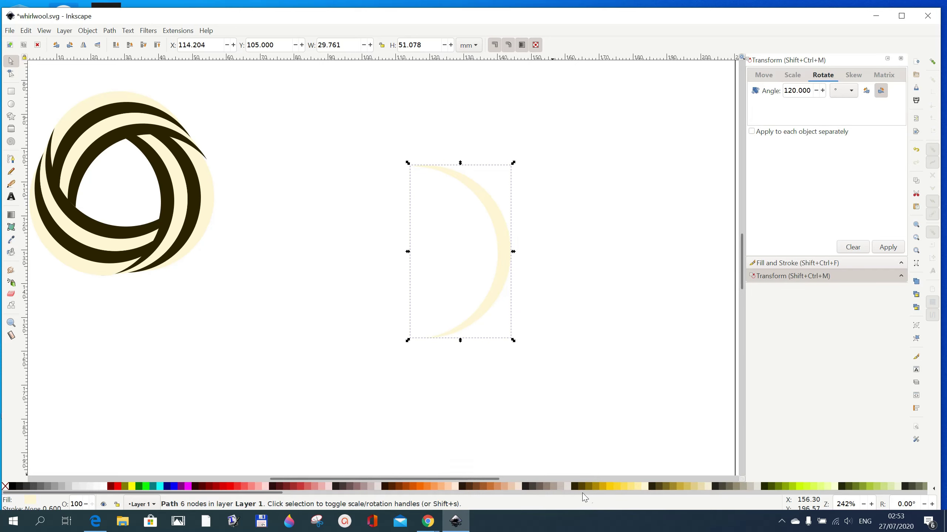
{"action": "left_click", "coordinate": [575, 487]}
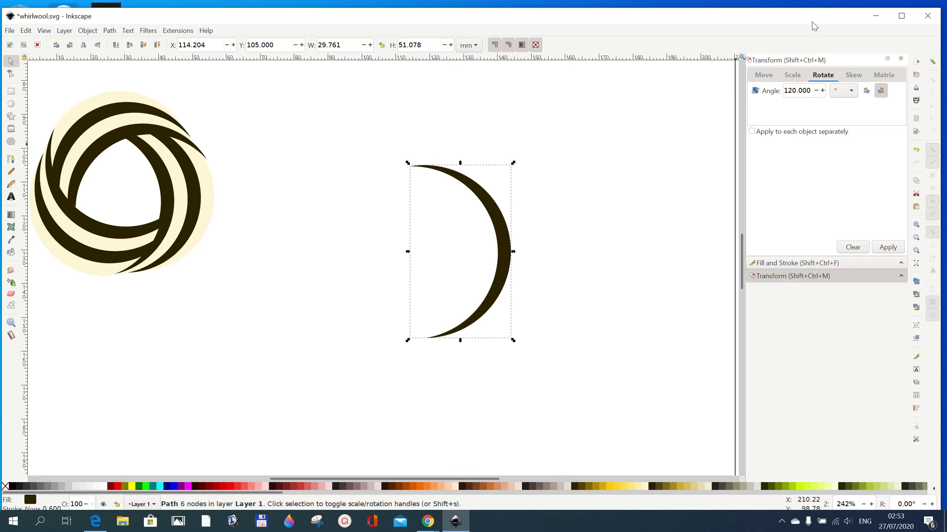
- Snap the dark crescent against the inner edge of the cream crescent, and recolour the cream crescent orange
{"action": "left_click", "coordinate": [932, 62]}
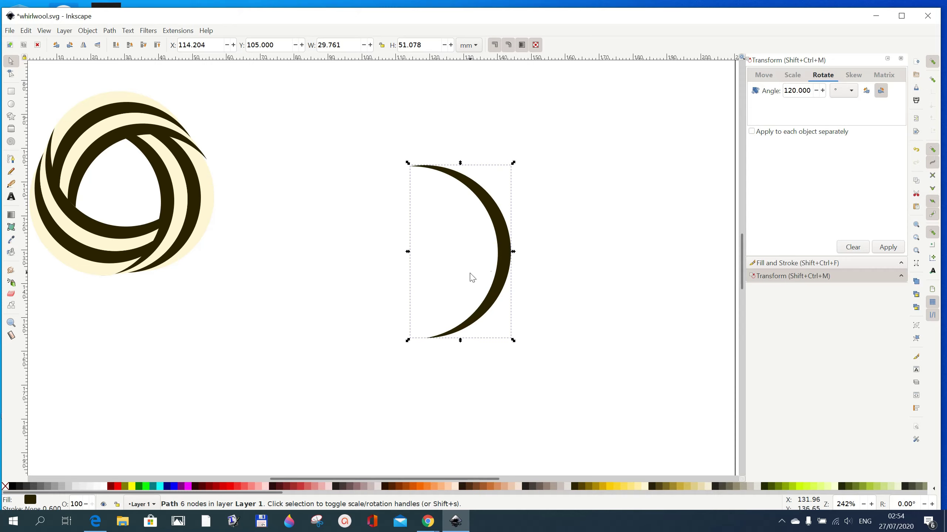
{"action": "left_click_drag", "start_coordinate": [502, 264], "coordinate": [482, 269]}
{"action": "left_click", "coordinate": [562, 290]}
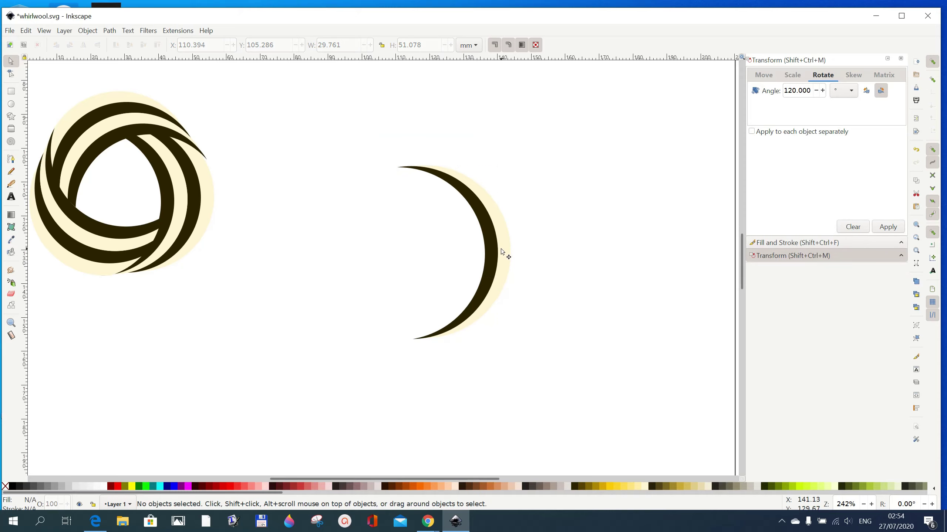
{"action": "left_click", "coordinate": [503, 272]}
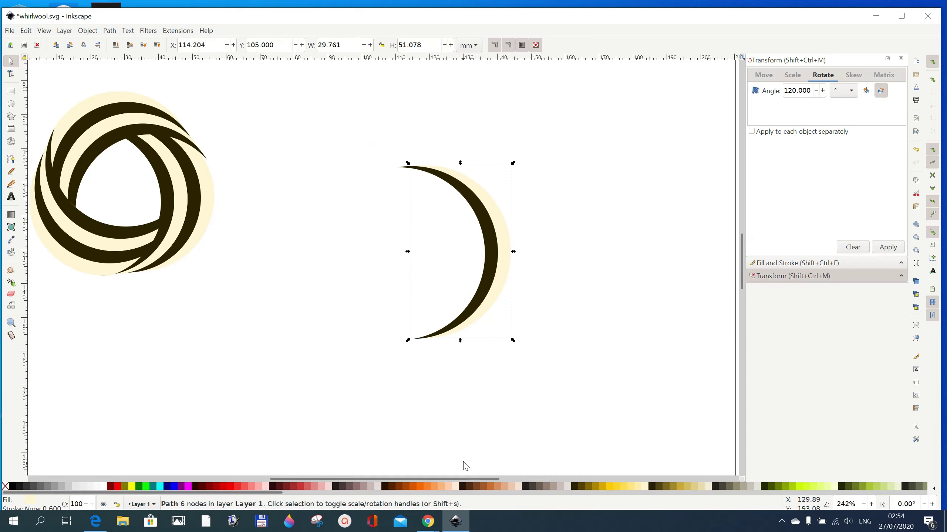
{"action": "left_click", "coordinate": [420, 486]}
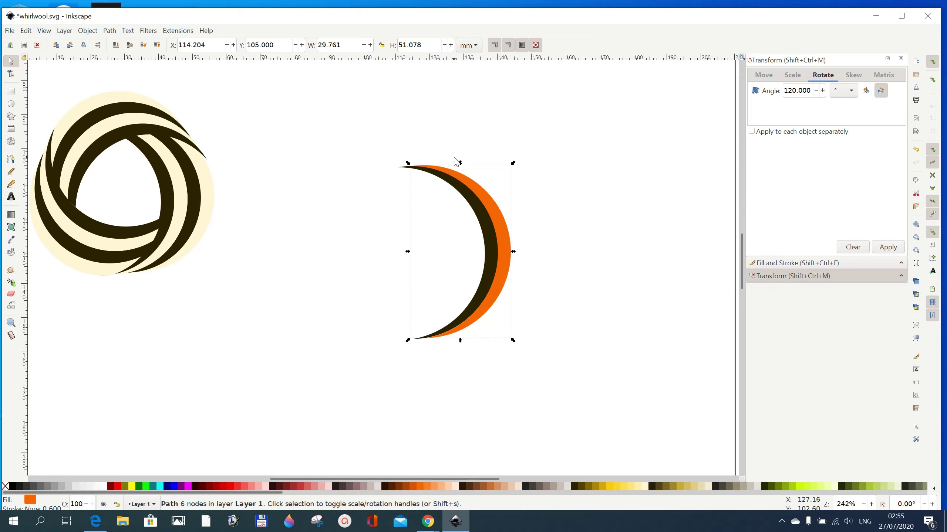
- Duplicate the orange and dark crescent pair and place the copy snugly against the inner edge of the original pair
{"action": "left_click_drag", "start_coordinate": [326, 119], "coordinate": [546, 392]}
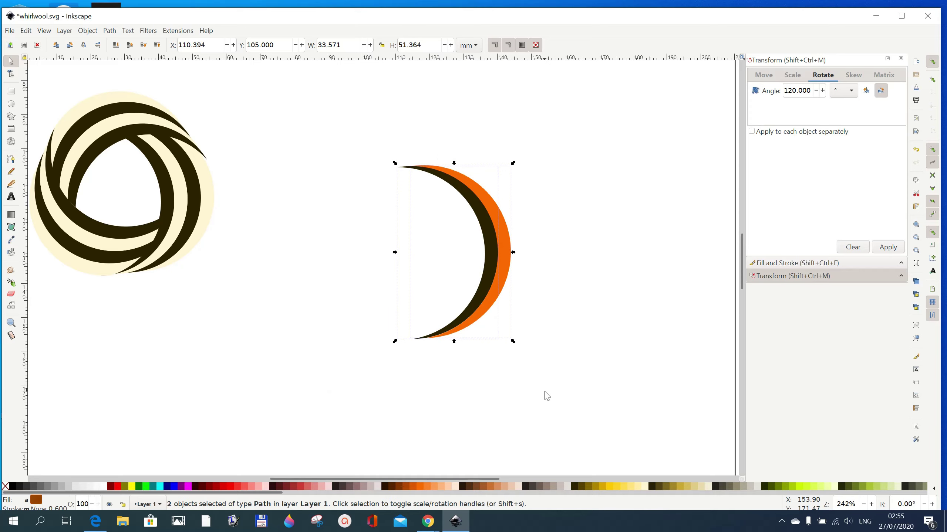
{"action": "right_click", "coordinate": [493, 268]}
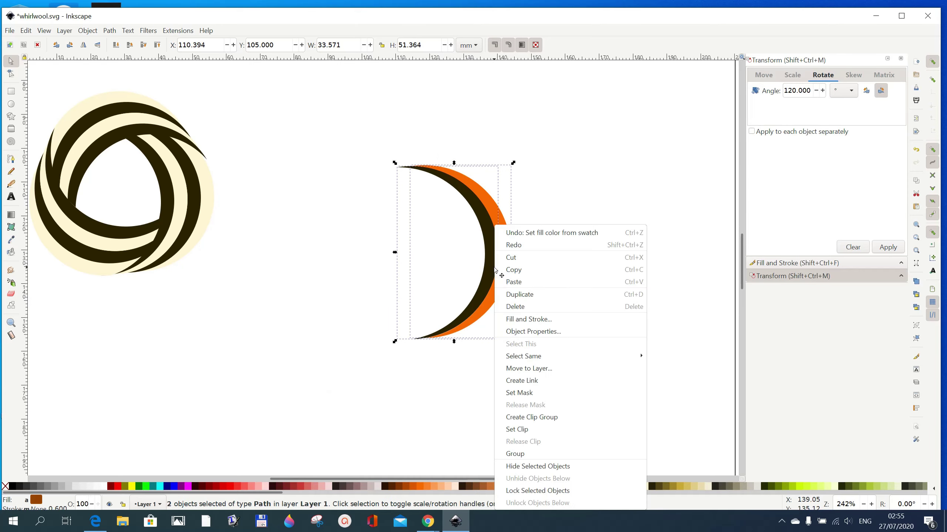
{"action": "left_click", "coordinate": [524, 297]}
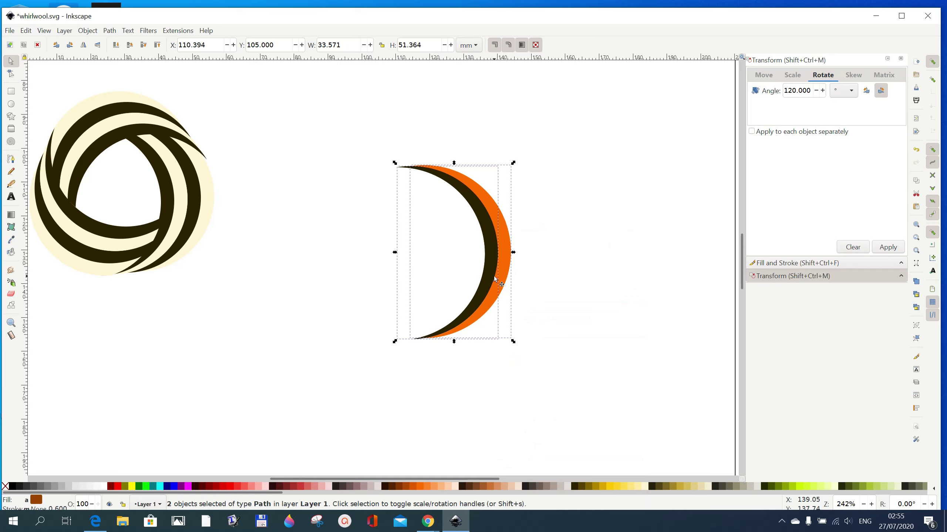
{"action": "left_click_drag", "start_coordinate": [492, 277], "coordinate": [469, 278]}
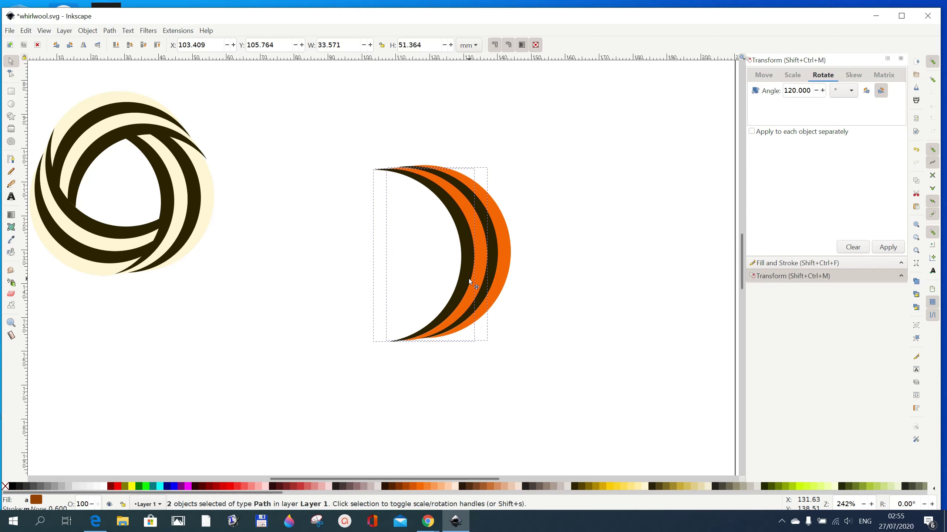
{"action": "left_click", "coordinate": [587, 387]}
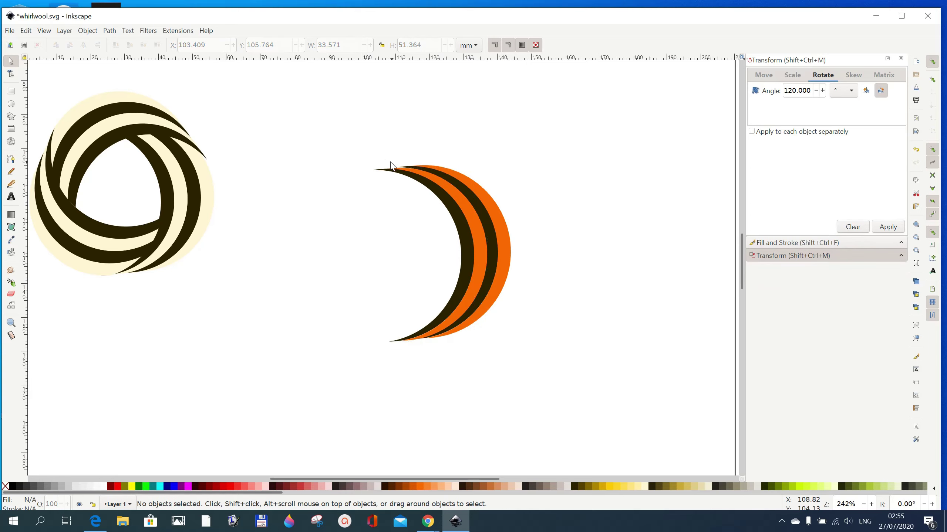
- Duplicate all four crescents in place and unite the copies into one shape with Union
{"action": "left_click_drag", "start_coordinate": [336, 129], "coordinate": [569, 390]}
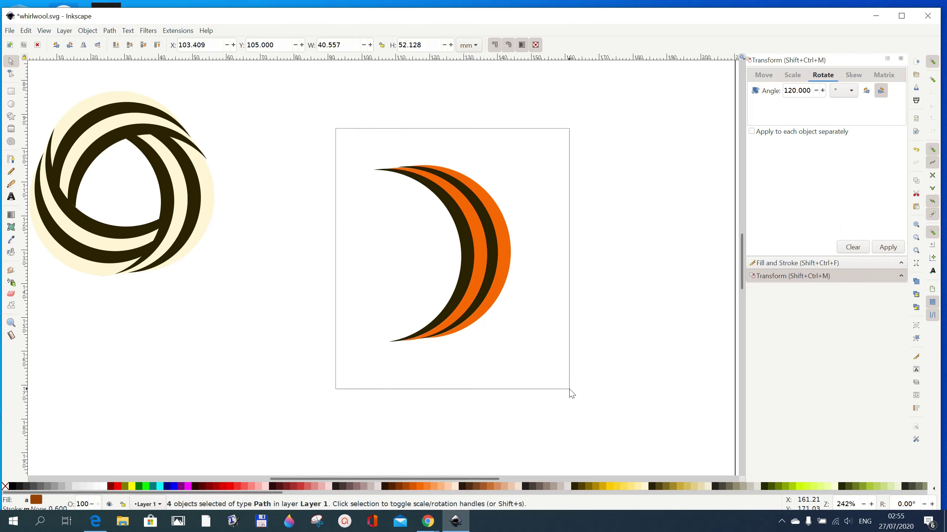
{"action": "right_click", "coordinate": [475, 251]}
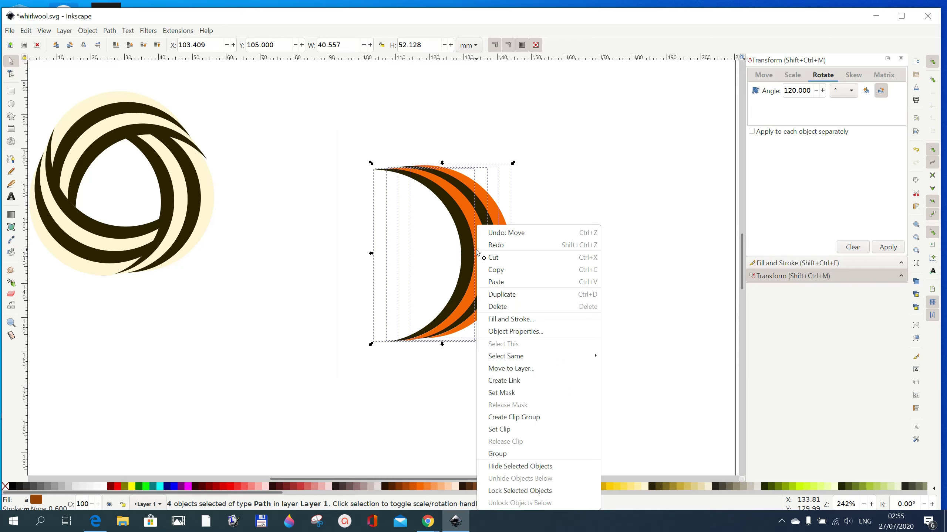
{"action": "left_click", "coordinate": [499, 295]}
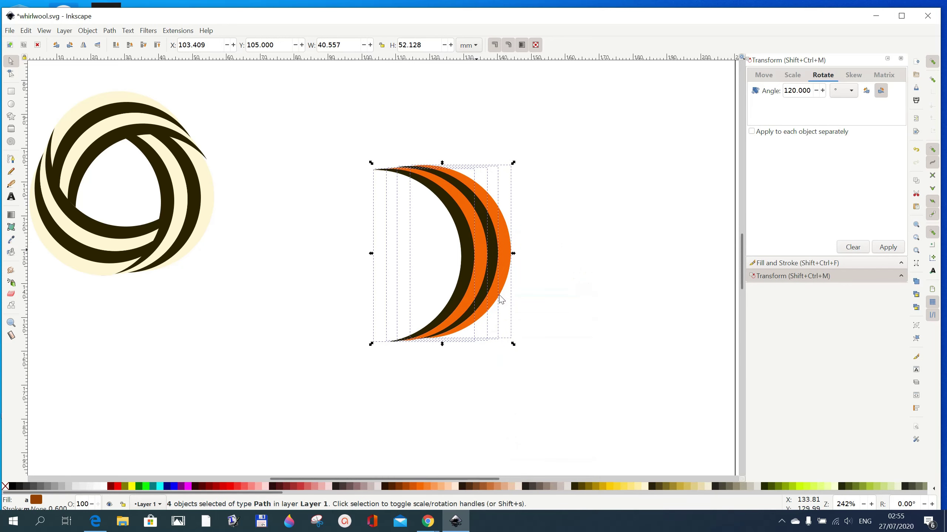
{"action": "left_click", "coordinate": [111, 34]}
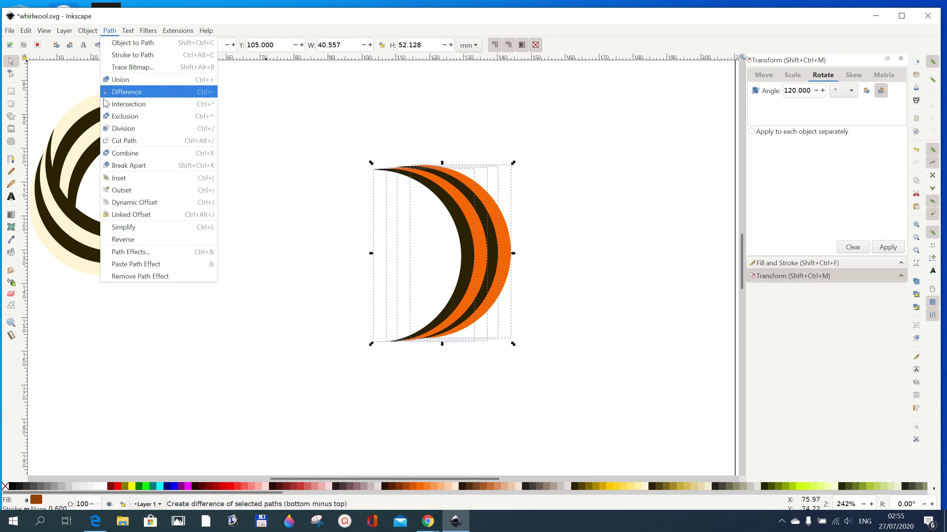
{"action": "left_click", "coordinate": [117, 84]}
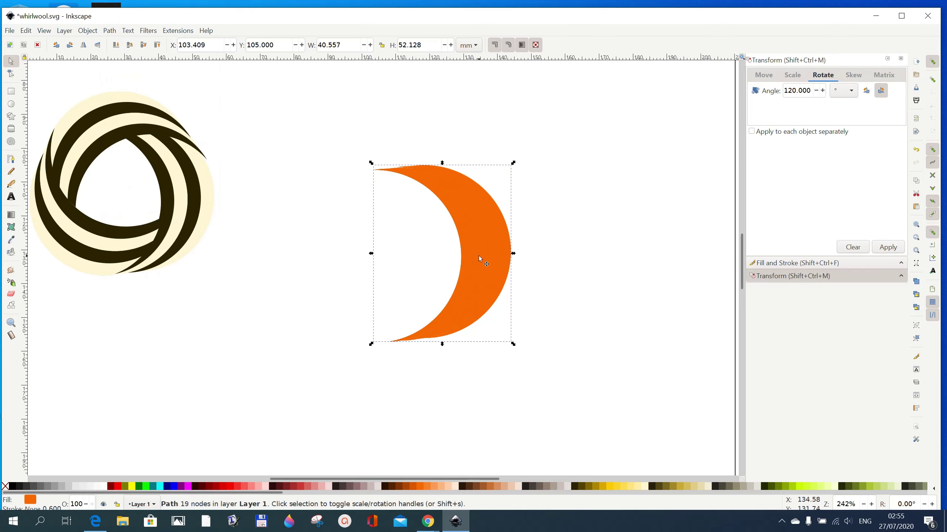
- Rotate the merged orange crescent 120° counterclockwise and move it up and left over the upper ends of the striped crescents
{"action": "left_click", "coordinate": [88, 31]}
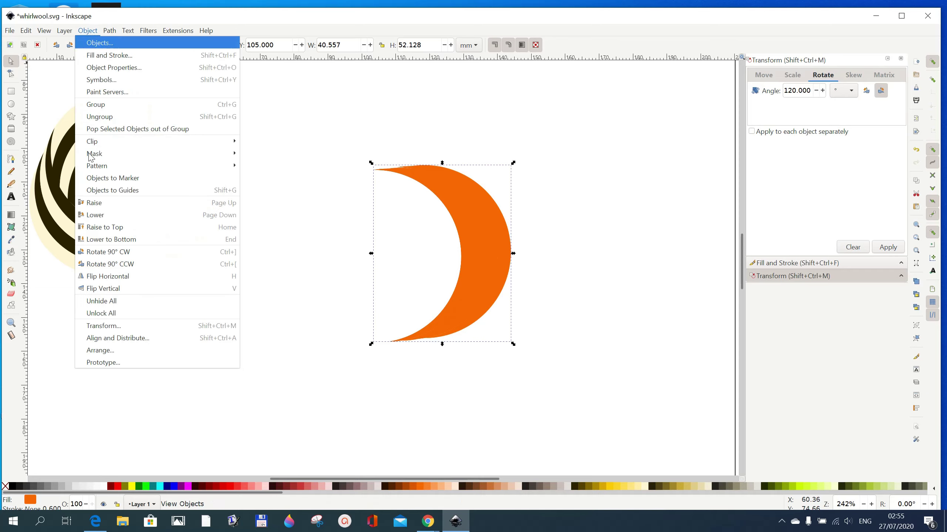
{"action": "left_click", "coordinate": [113, 326]}
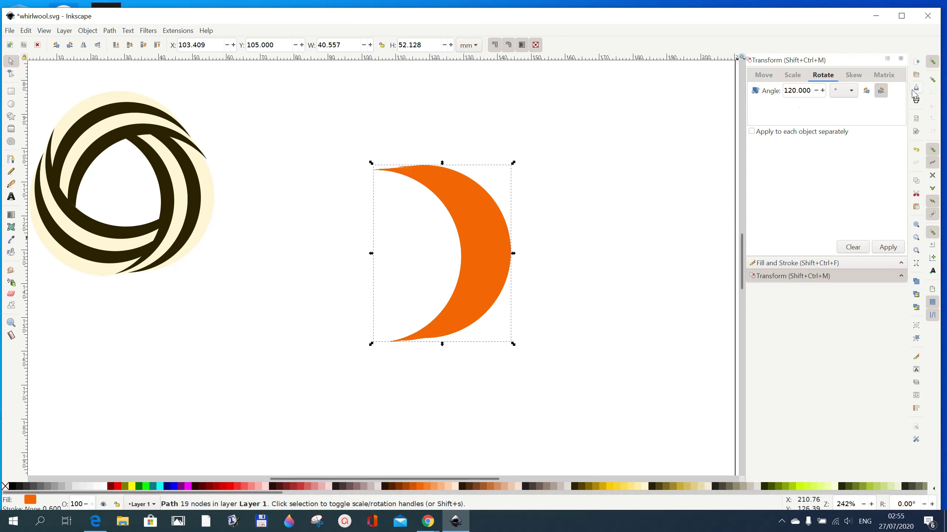
{"action": "left_click", "coordinate": [868, 94]}
{"action": "left_click", "coordinate": [888, 247]}
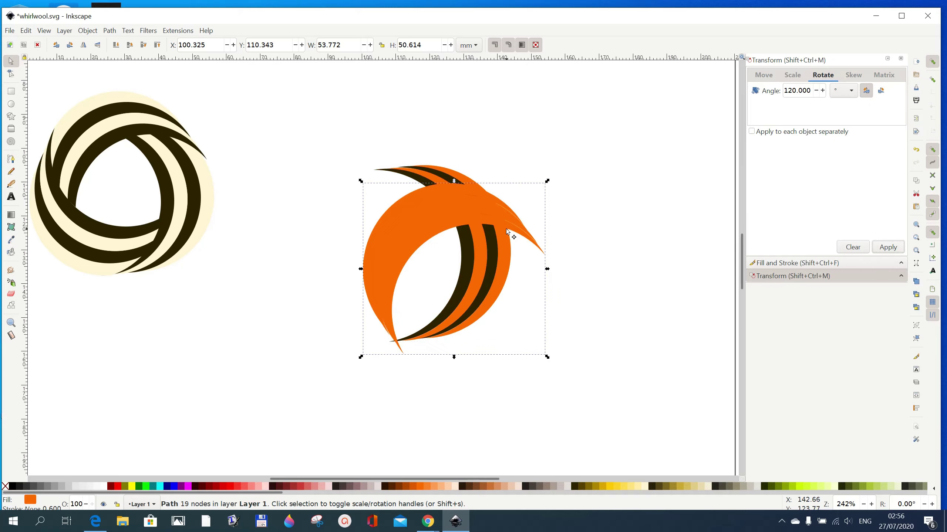
{"action": "left_click_drag", "start_coordinate": [419, 221], "coordinate": [386, 195]}
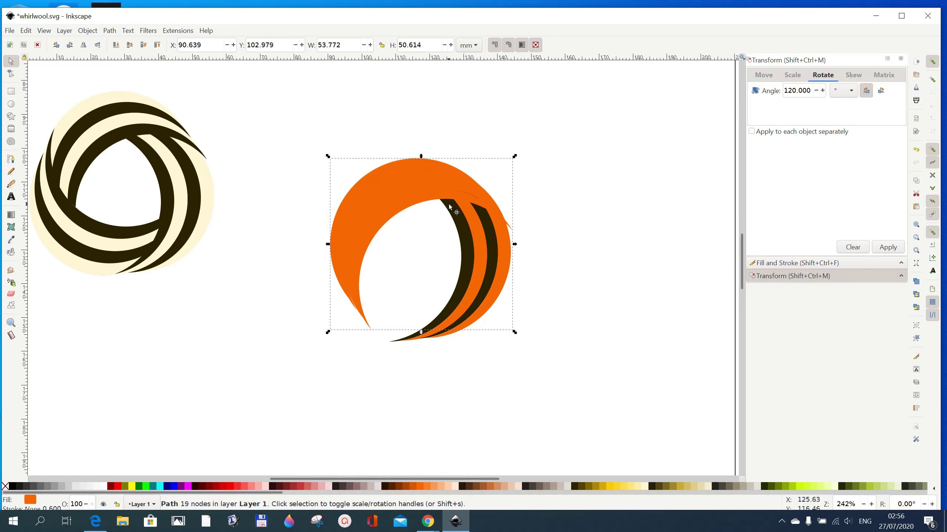
- Subtract a duplicate of the large orange crescent from the outermost striped crescent with Difference, and recolour the trimmed crescent yellow
{"action": "left_click_drag", "start_coordinate": [420, 186], "coordinate": [416, 185]}
{"action": "right_click", "coordinate": [390, 181]}
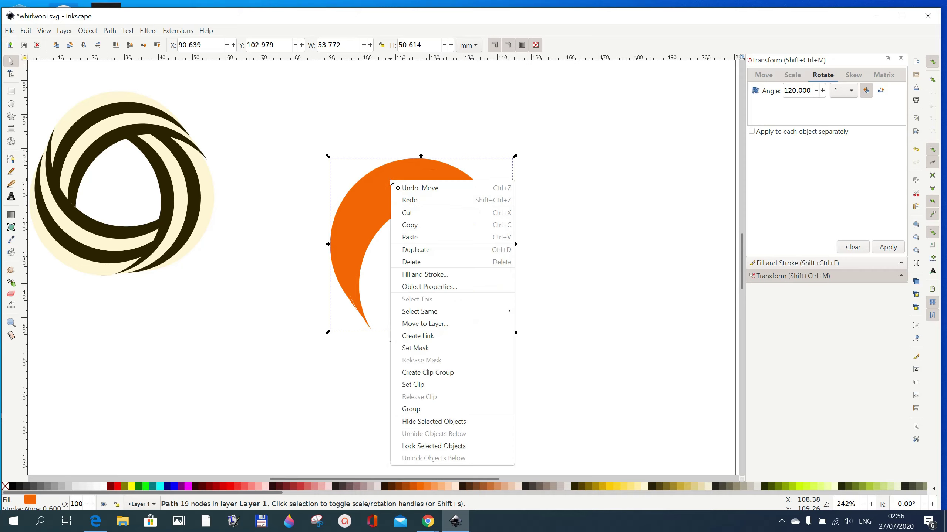
{"action": "left_click", "coordinate": [423, 250]}
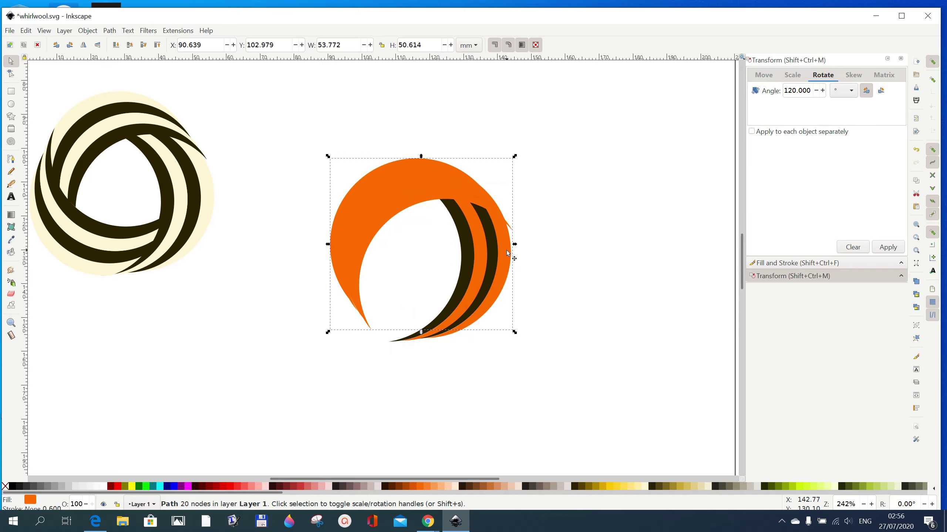
{"action": "left_click", "coordinate": [505, 265], "text": "shift"}
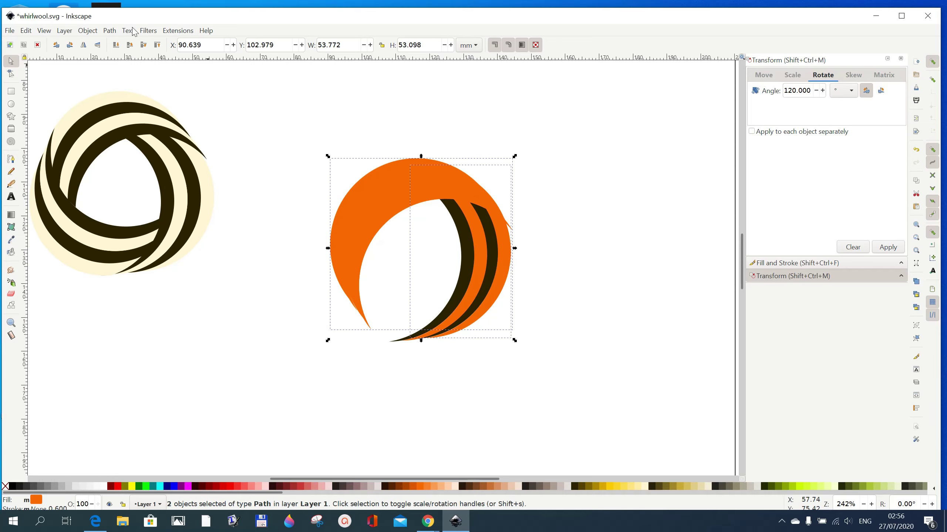
{"action": "left_click", "coordinate": [109, 31]}
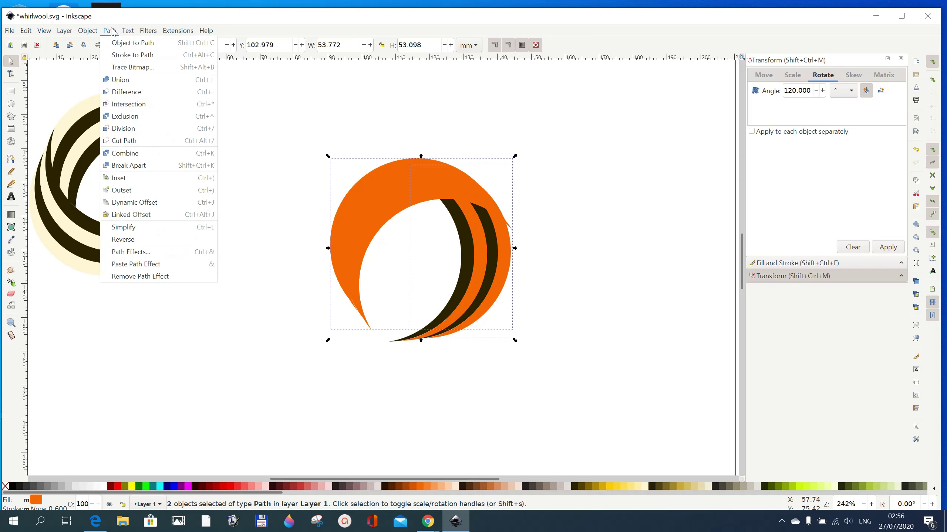
{"action": "left_click", "coordinate": [125, 91]}
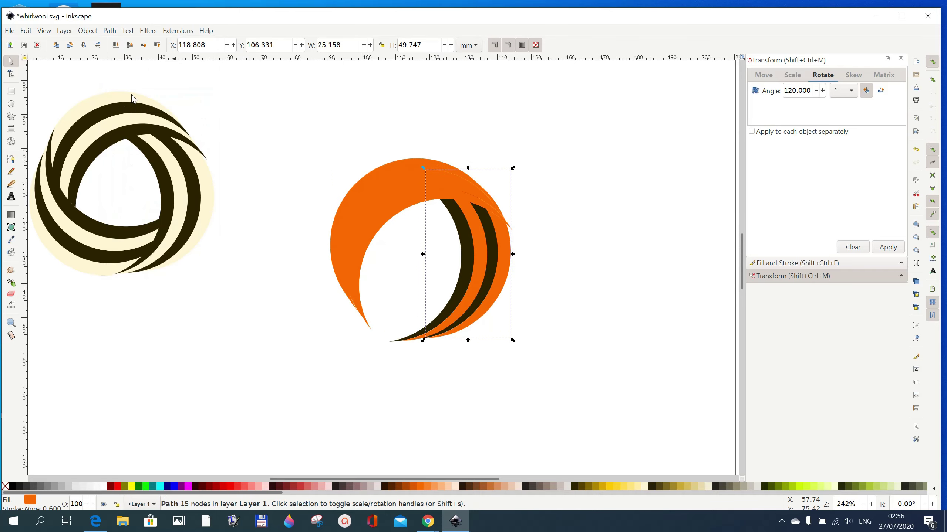
{"action": "left_click", "coordinate": [617, 487]}
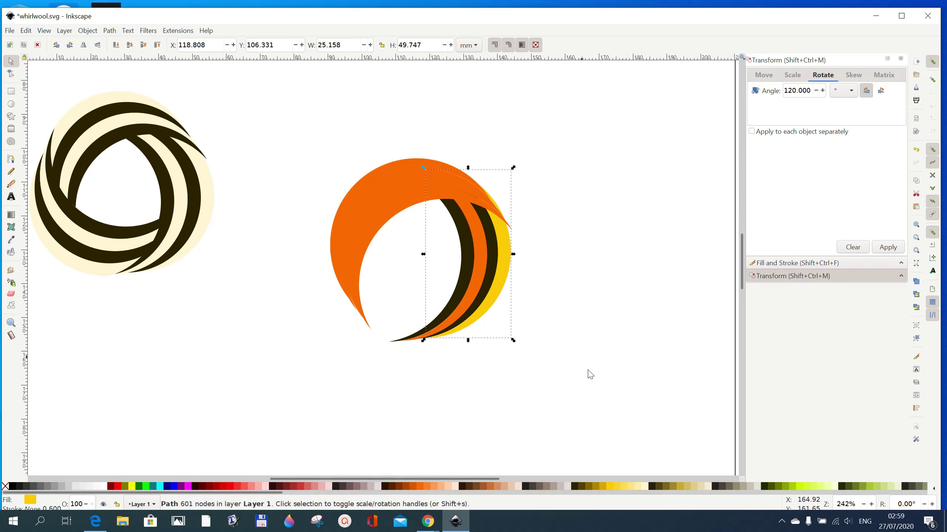
- Duplicate the large orange crescent and subtract the copy from the dark crescent beside the yellow one with Difference
{"action": "left_click", "coordinate": [378, 198]}
{"action": "right_click", "coordinate": [378, 197]}
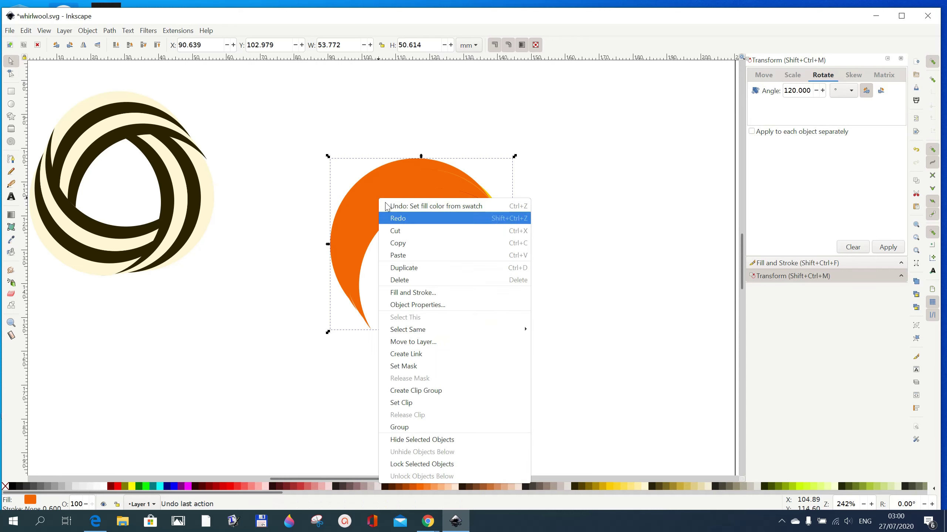
{"action": "left_click", "coordinate": [415, 273]}
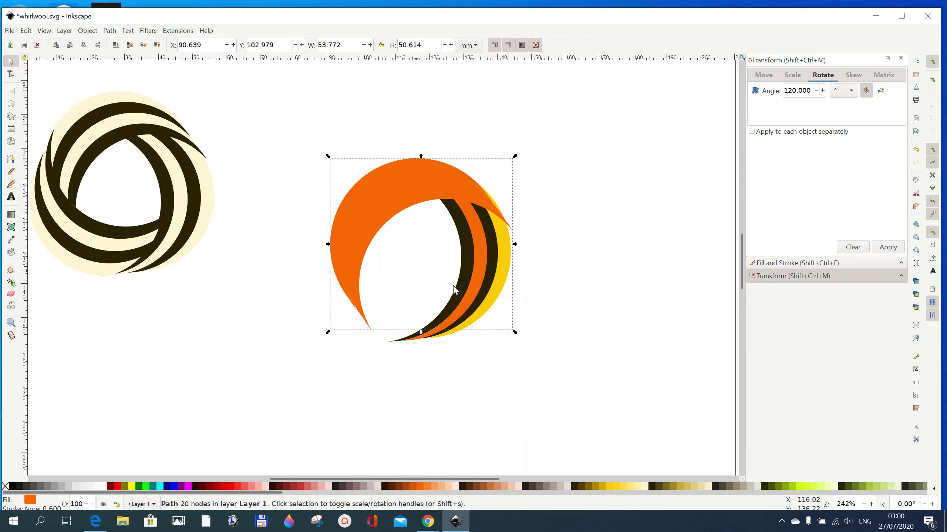
{"action": "left_click", "coordinate": [494, 270], "text": "shift"}
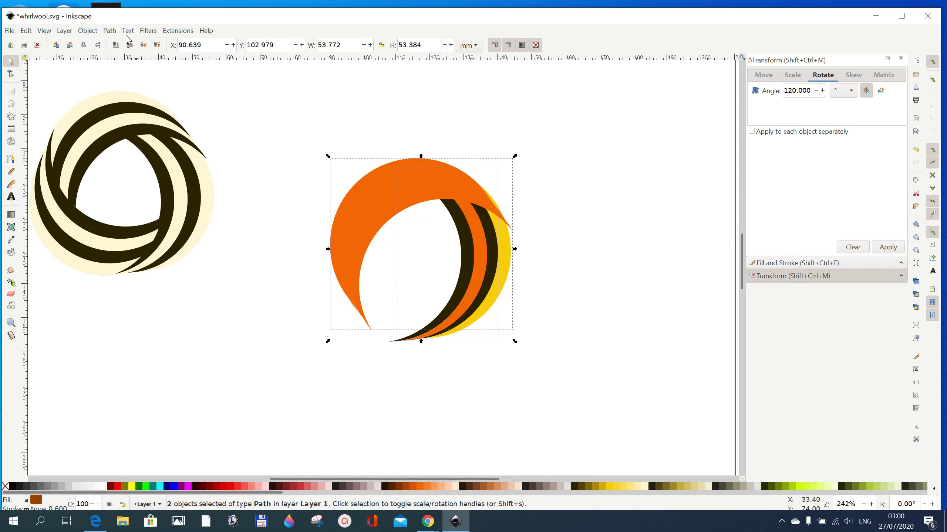
{"action": "left_click", "coordinate": [110, 30]}
{"action": "left_click", "coordinate": [121, 93]}
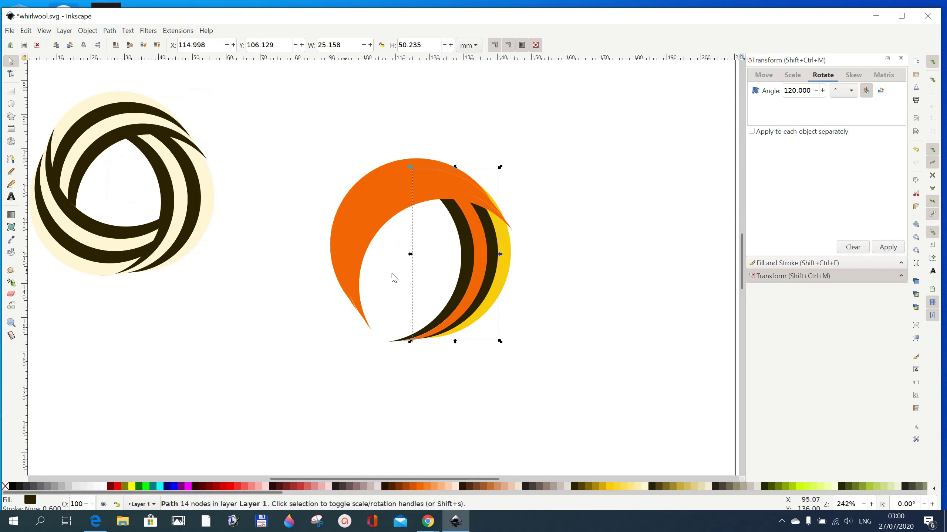
- Duplicate the large orange crescent again and subtract the copy from the orange crescent between the dark ones with Difference
{"action": "left_click", "coordinate": [376, 198]}
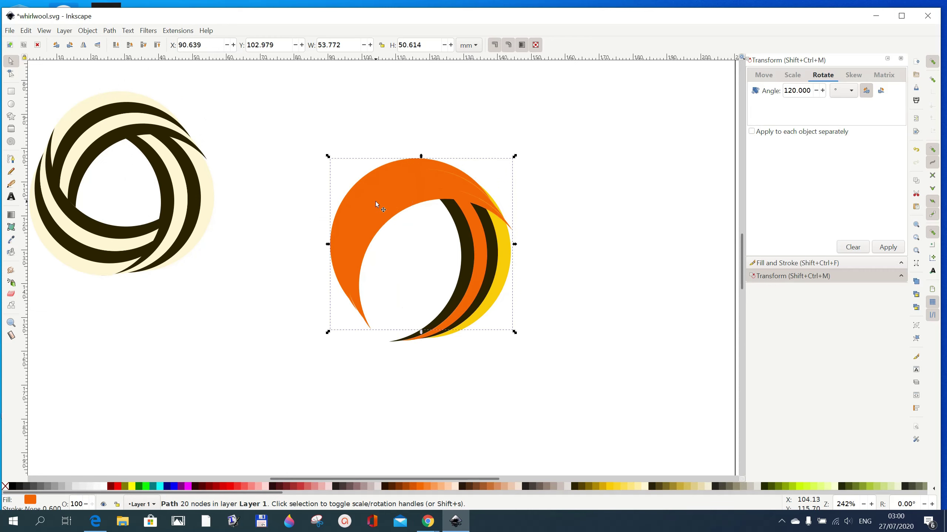
{"action": "right_click", "coordinate": [376, 202]}
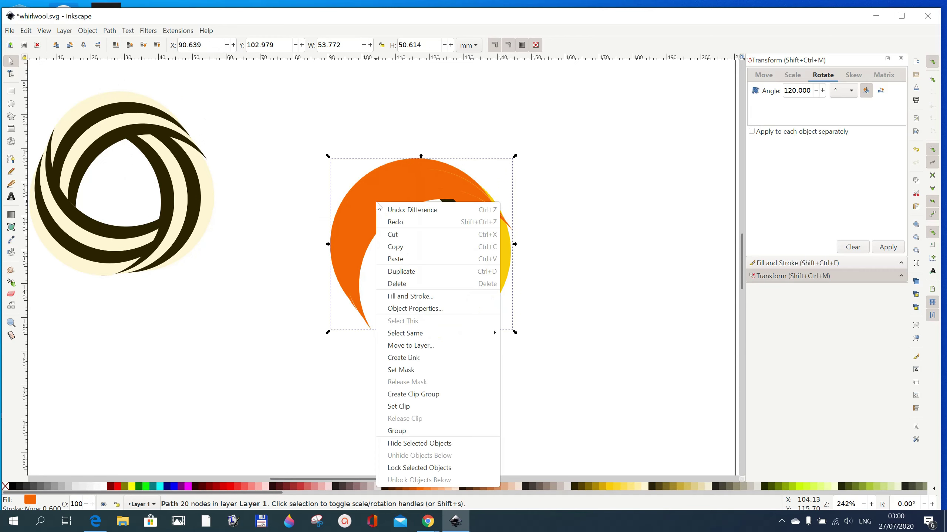
{"action": "left_click", "coordinate": [393, 275]}
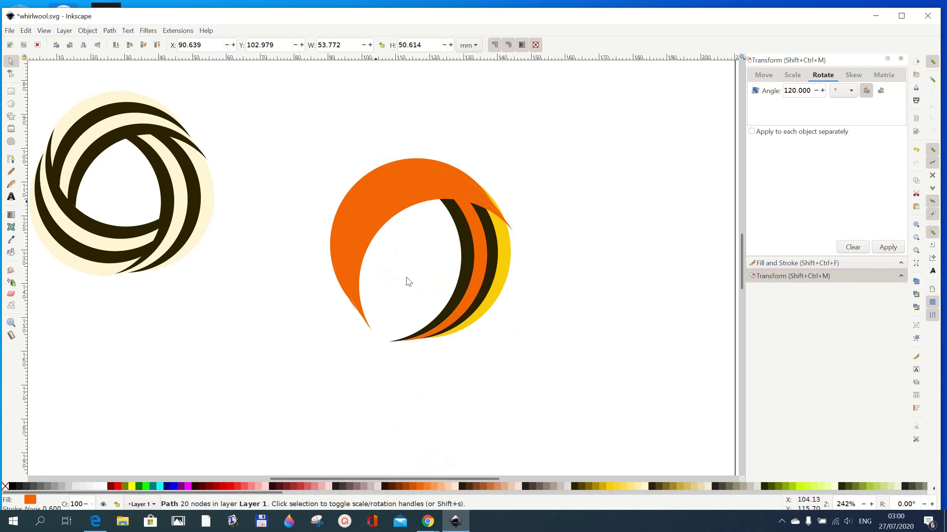
{"action": "left_click", "coordinate": [479, 274], "text": "shift"}
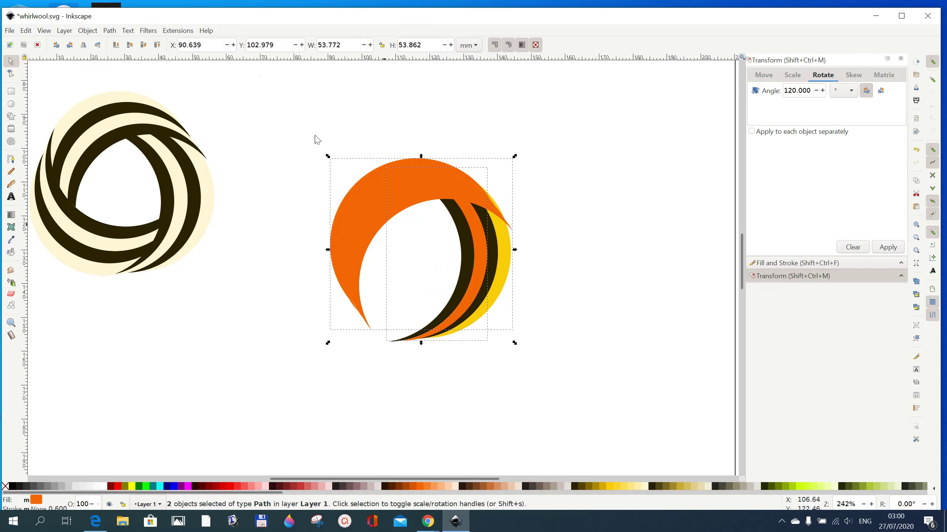
{"action": "left_click", "coordinate": [111, 31]}
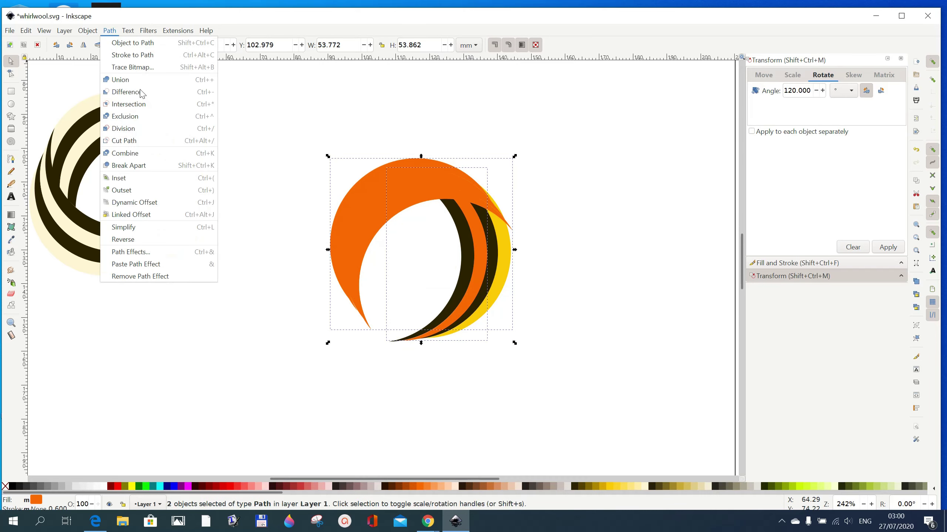
{"action": "left_click", "coordinate": [137, 98]}
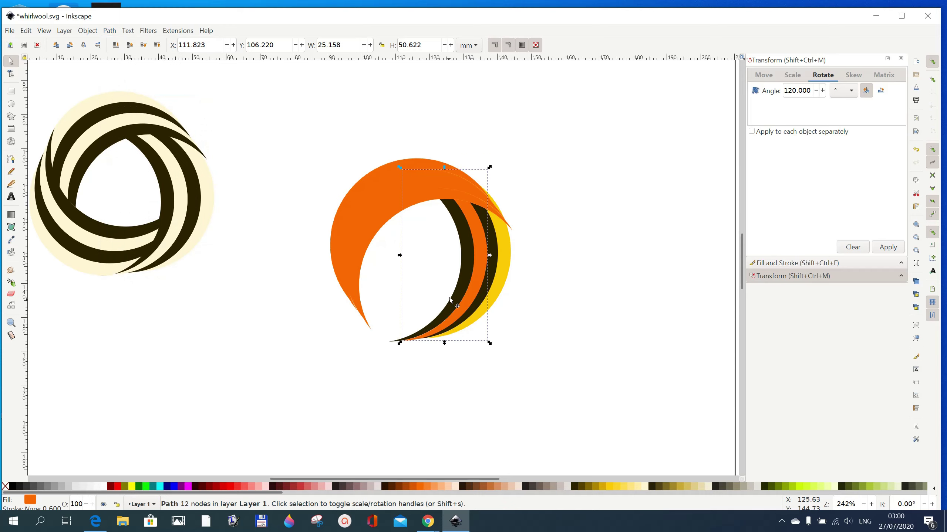
- Subtract the large orange crescent itself from the innermost dark crescent with Difference
{"action": "left_click", "coordinate": [361, 209]}
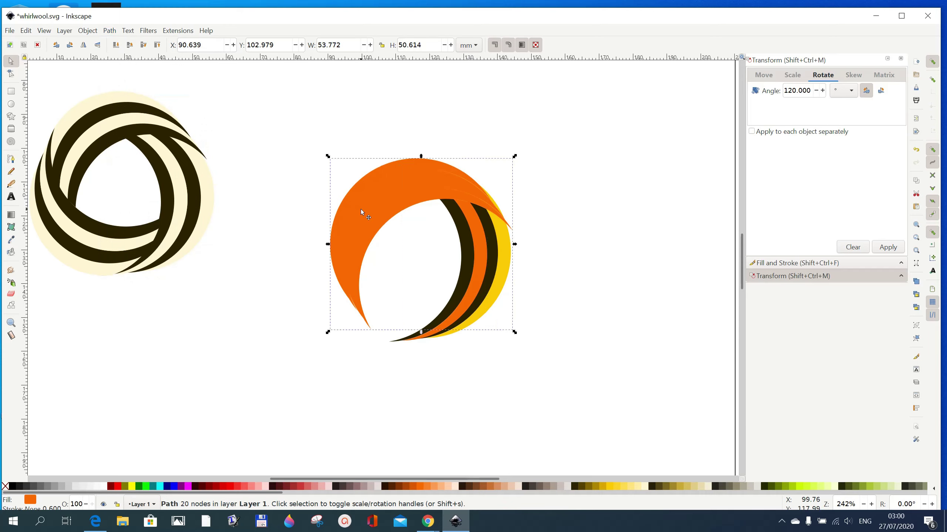
{"action": "left_click", "coordinate": [467, 273], "text": "shift"}
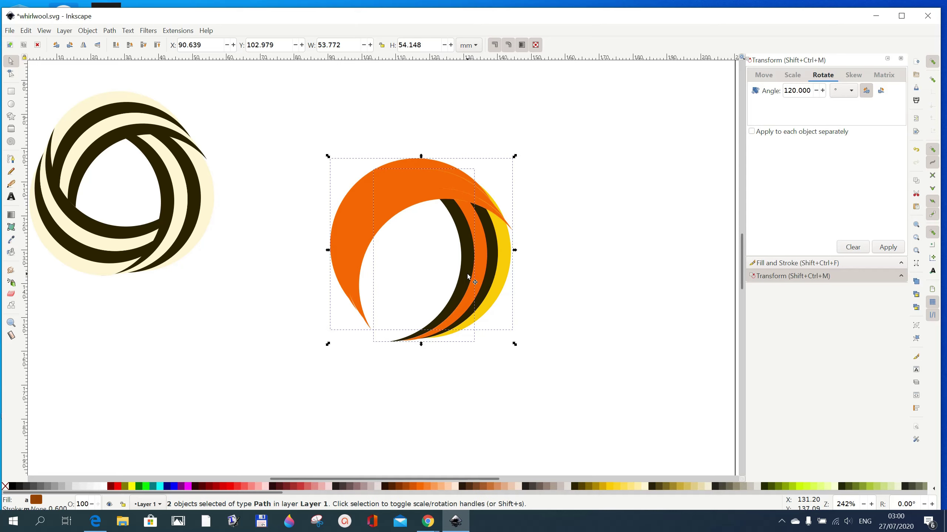
{"action": "left_click", "coordinate": [120, 32]}
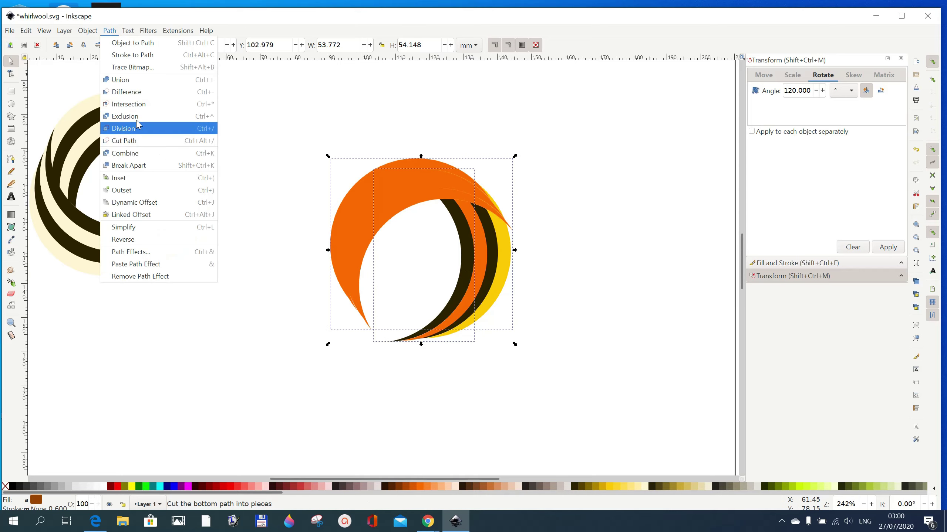
{"action": "left_click", "coordinate": [139, 97]}
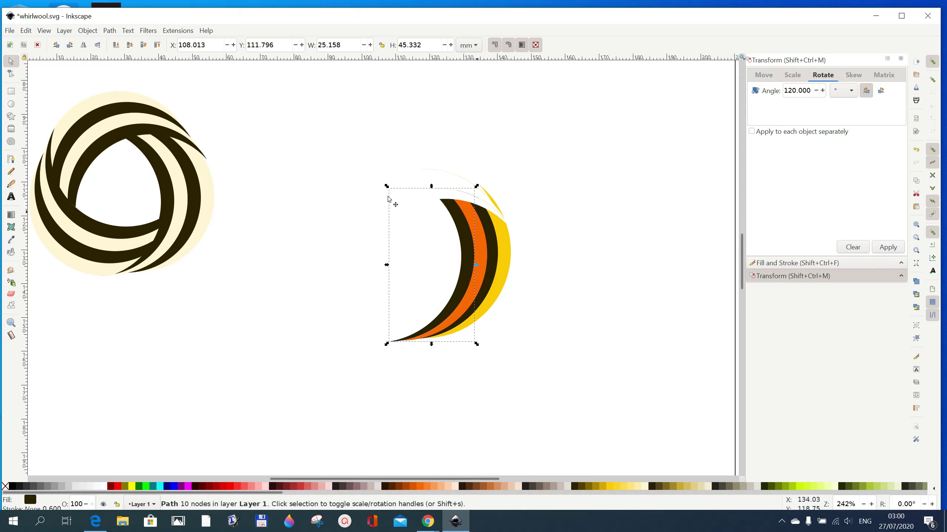
- Break apart the four trimmed crescents into separate pieces
{"action": "left_click_drag", "start_coordinate": [322, 147], "coordinate": [589, 413]}
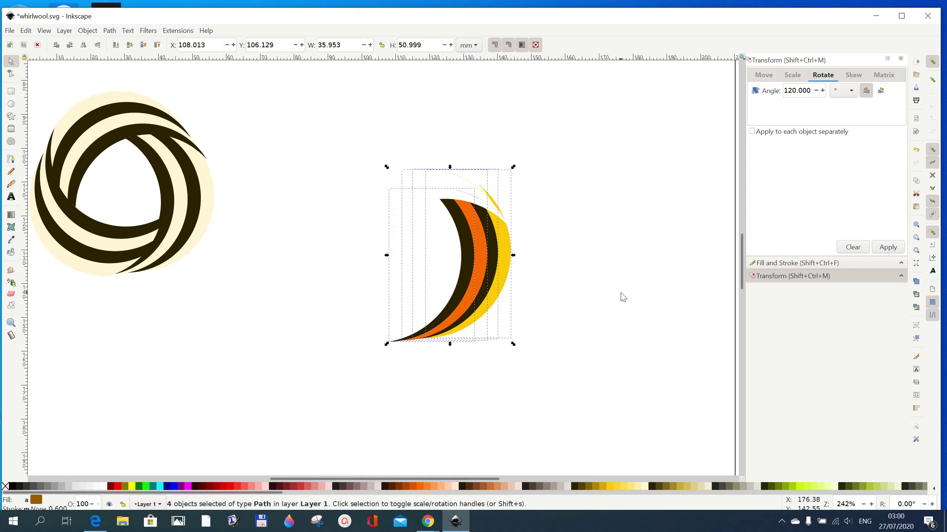
{"action": "left_click", "coordinate": [109, 31]}
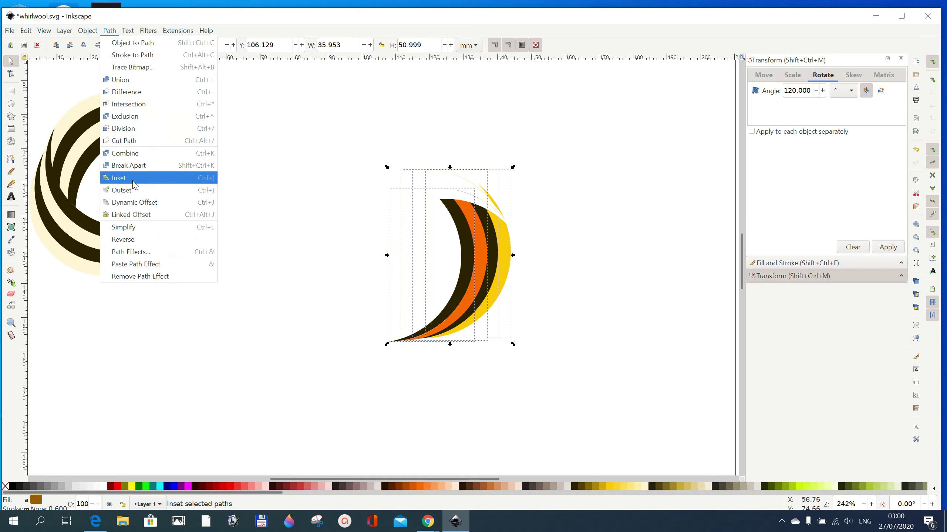
{"action": "left_click", "coordinate": [128, 166]}
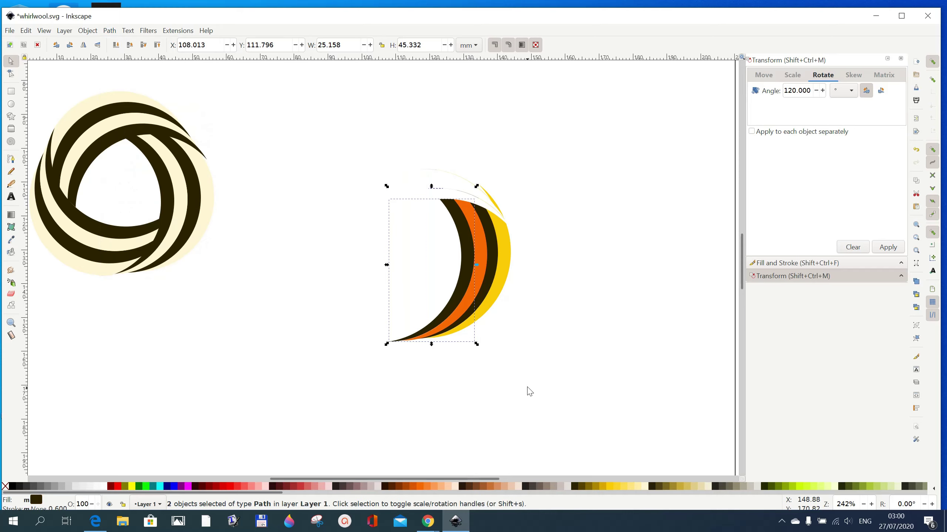
- Delete the two leftover yellow slivers above the striped crescents
{"action": "left_click", "coordinate": [544, 302]}
{"action": "left_click", "coordinate": [495, 203]}
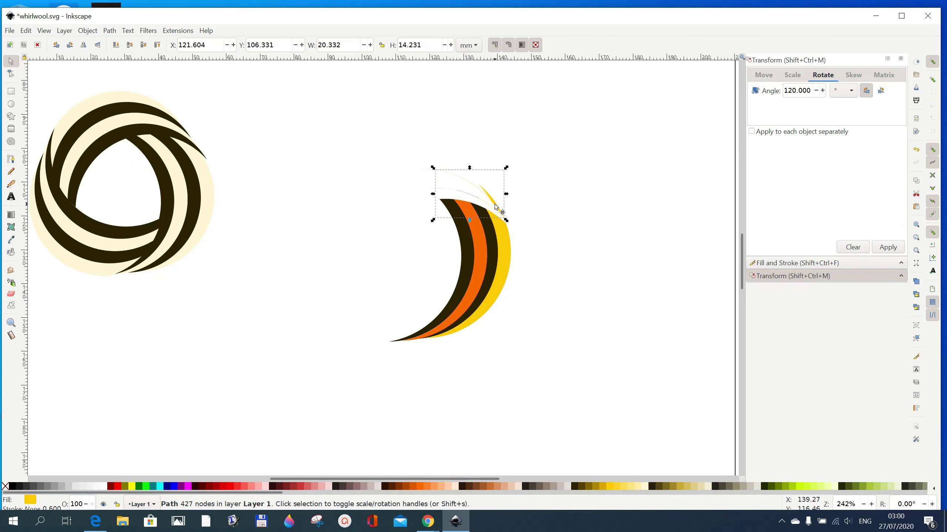
{"action": "right_click", "coordinate": [494, 207]}
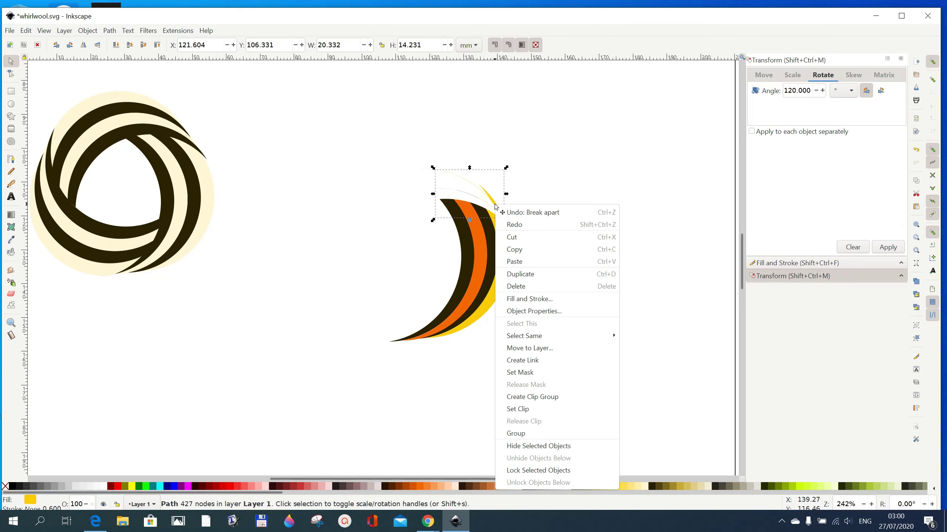
{"action": "left_click", "coordinate": [529, 286]}
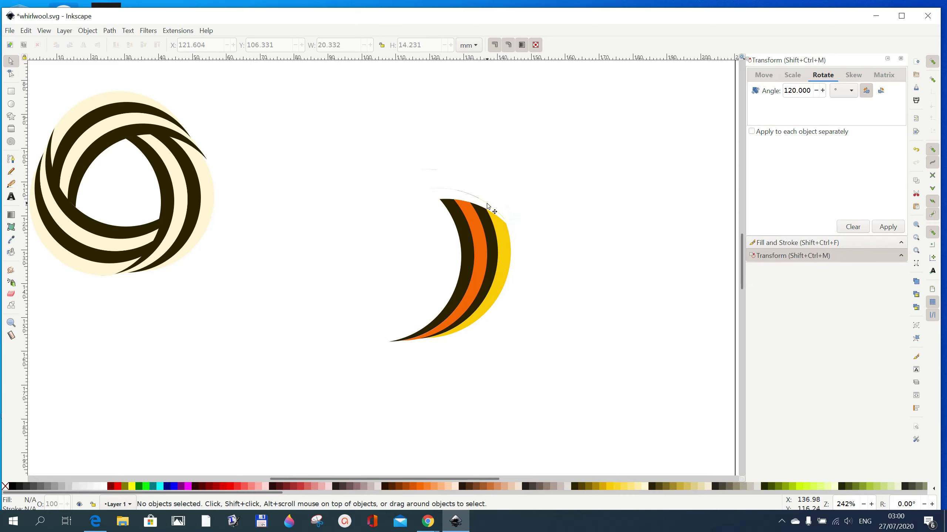
{"action": "left_click", "coordinate": [487, 206]}
{"action": "right_click", "coordinate": [487, 206]}
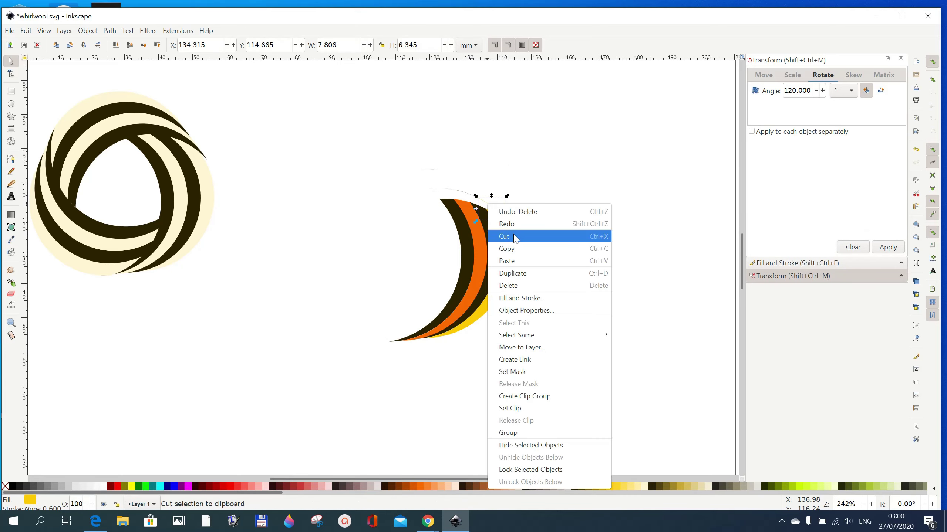
{"action": "left_click", "coordinate": [515, 283]}
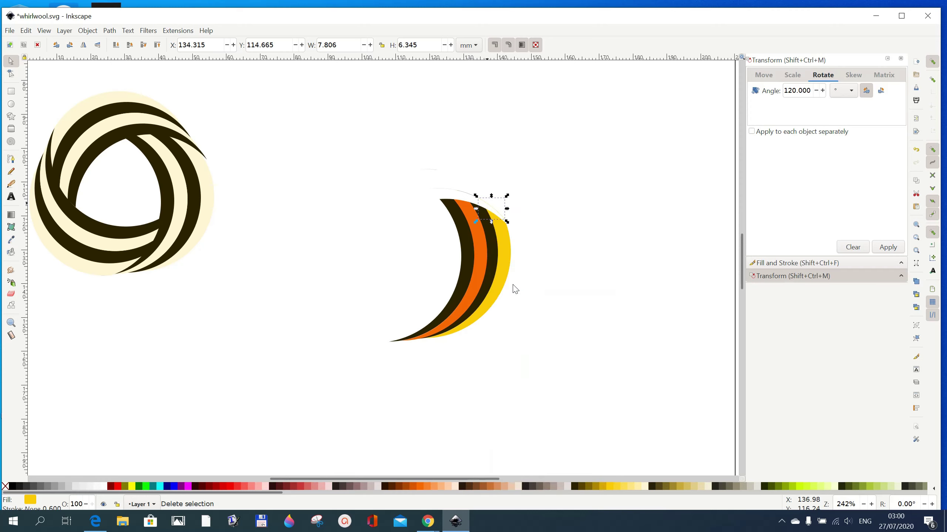
- Delete the remaining dark and orange slivers above the striped crescents
{"action": "left_click", "coordinate": [469, 195]}
{"action": "right_click", "coordinate": [470, 194]}
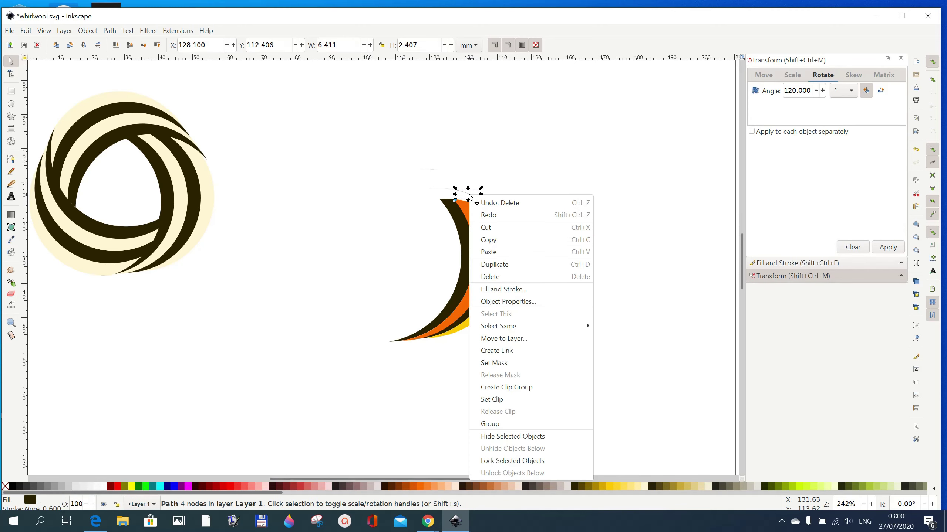
{"action": "left_click", "coordinate": [494, 276]}
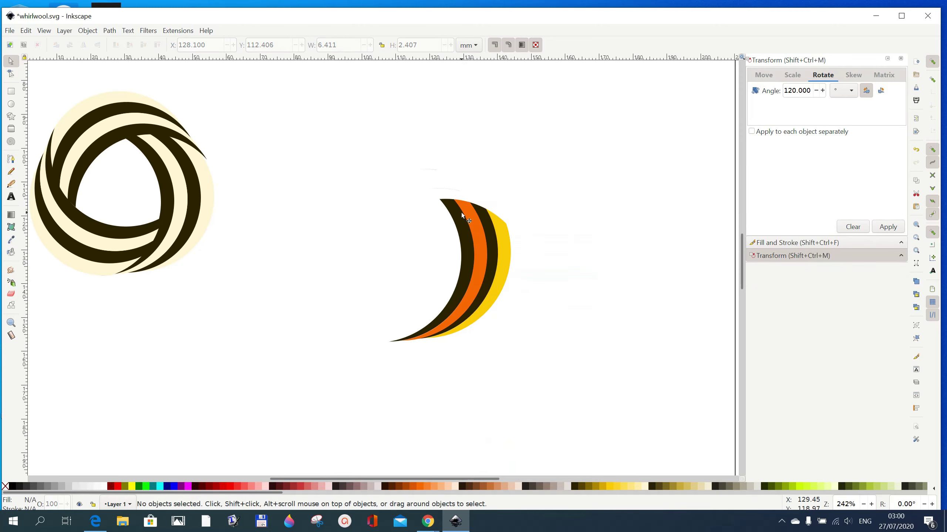
{"action": "left_click", "coordinate": [449, 191]}
{"action": "right_click", "coordinate": [449, 191]}
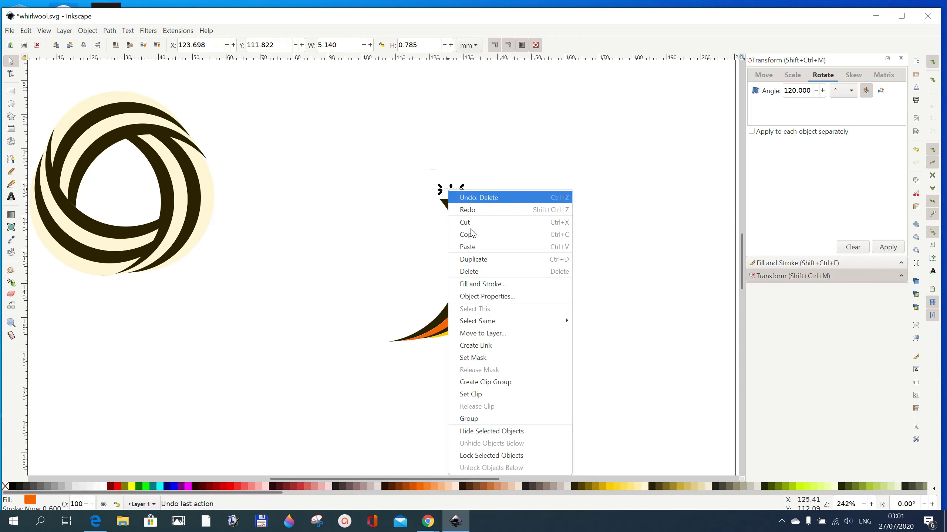
{"action": "left_click", "coordinate": [486, 275]}
{"action": "left_click", "coordinate": [433, 168]}
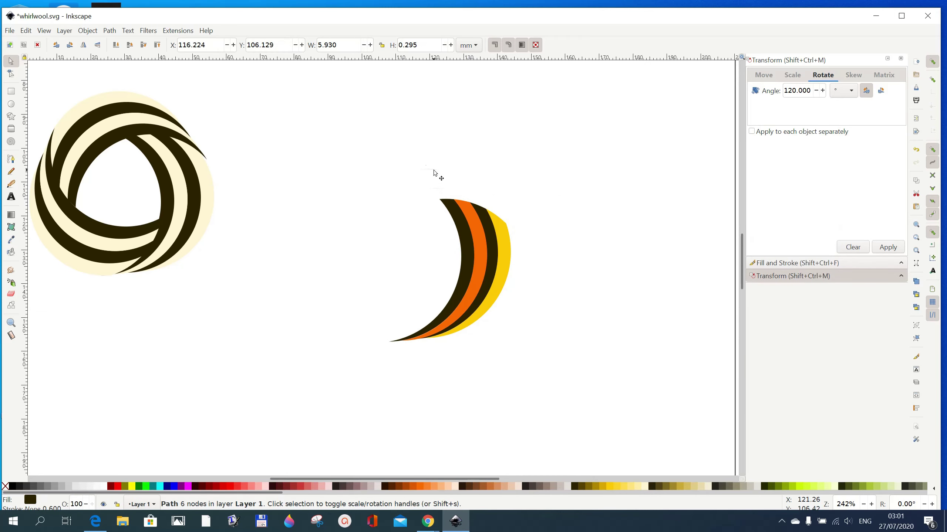
{"action": "right_click", "coordinate": [434, 172]}
{"action": "left_click", "coordinate": [466, 252]}
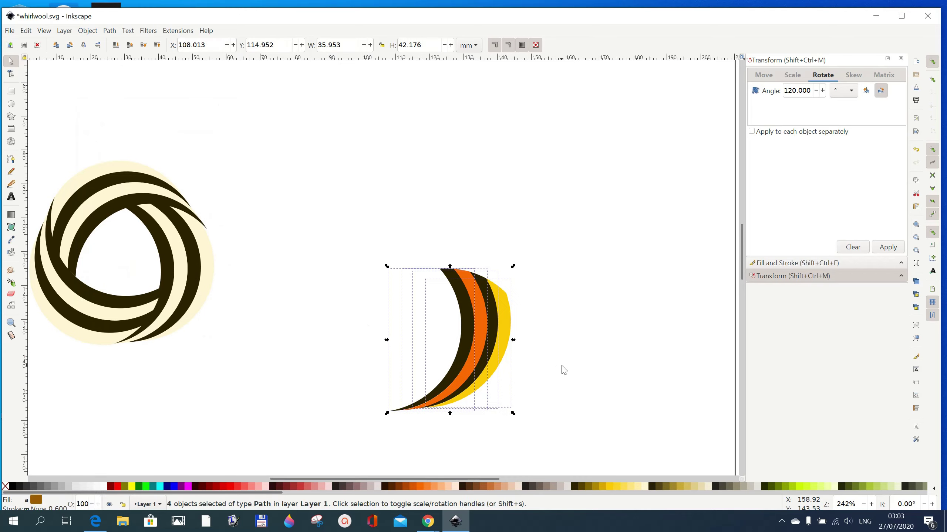
- Recolour the outer yellow crescent and the orange crescent with the pale cream fill used in the reference whirl
{"action": "left_click", "coordinate": [561, 365]}
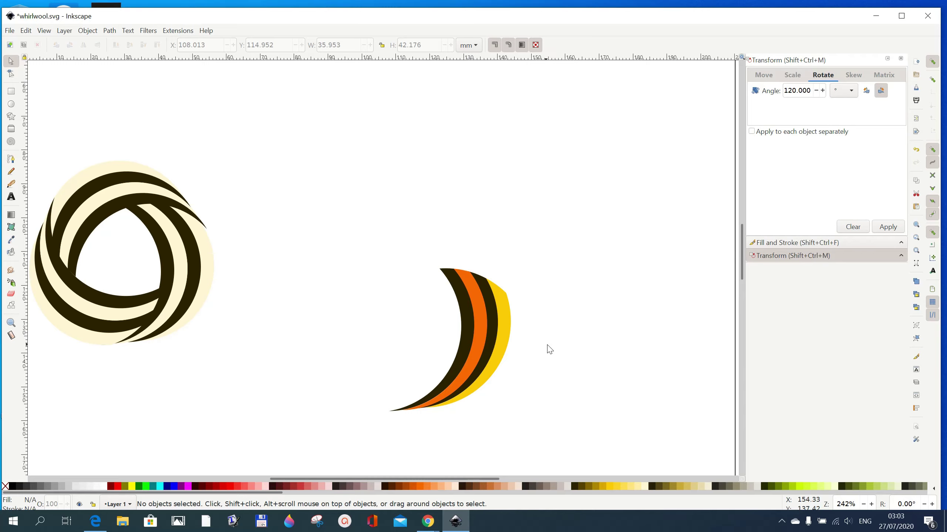
{"action": "left_click", "coordinate": [507, 332]}
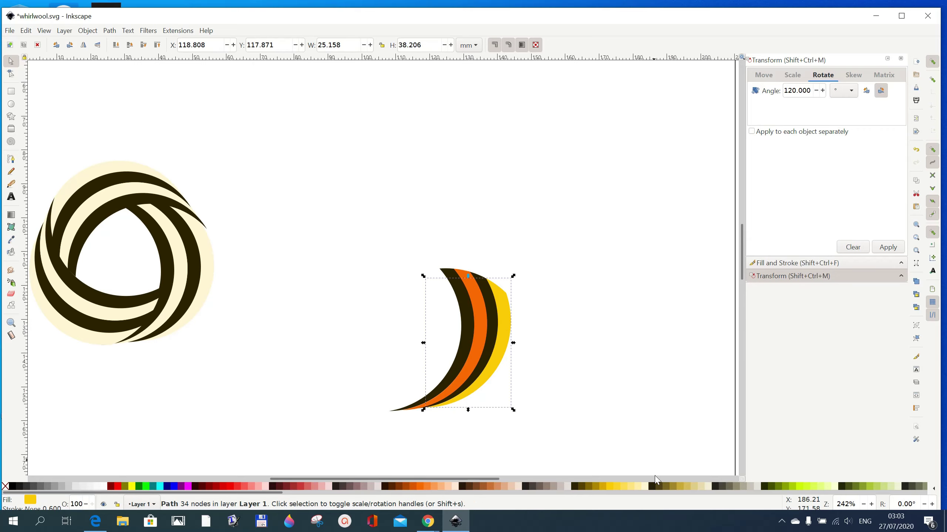
{"action": "left_click", "coordinate": [645, 488]}
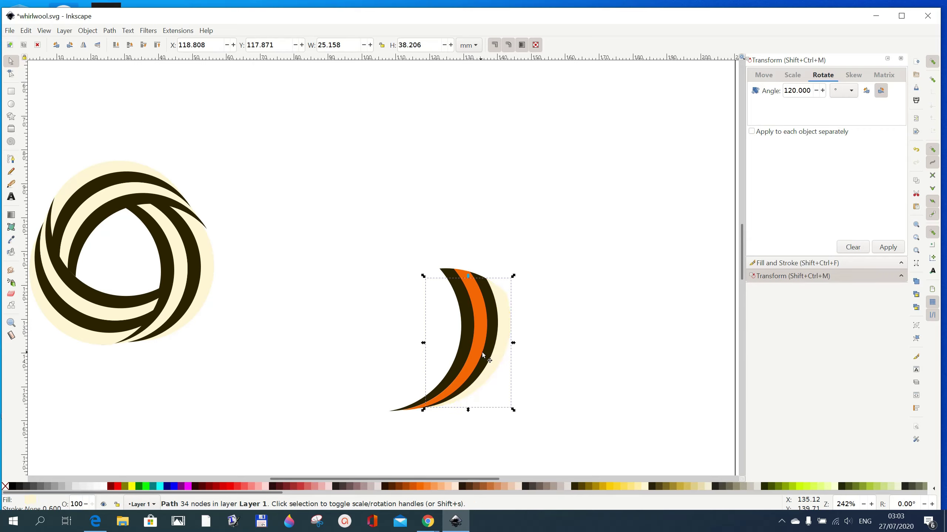
{"action": "left_click", "coordinate": [485, 354]}
{"action": "left_click", "coordinate": [491, 332]}
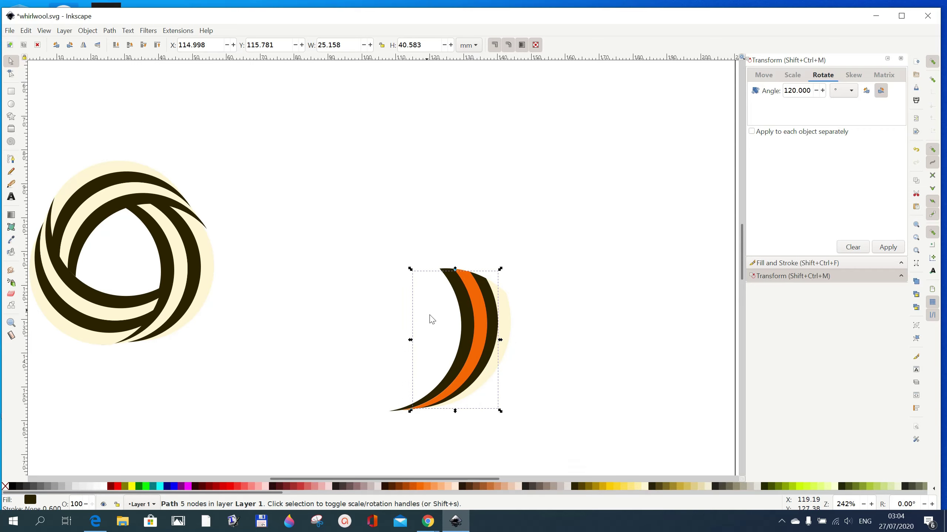
{"action": "left_click", "coordinate": [483, 331]}
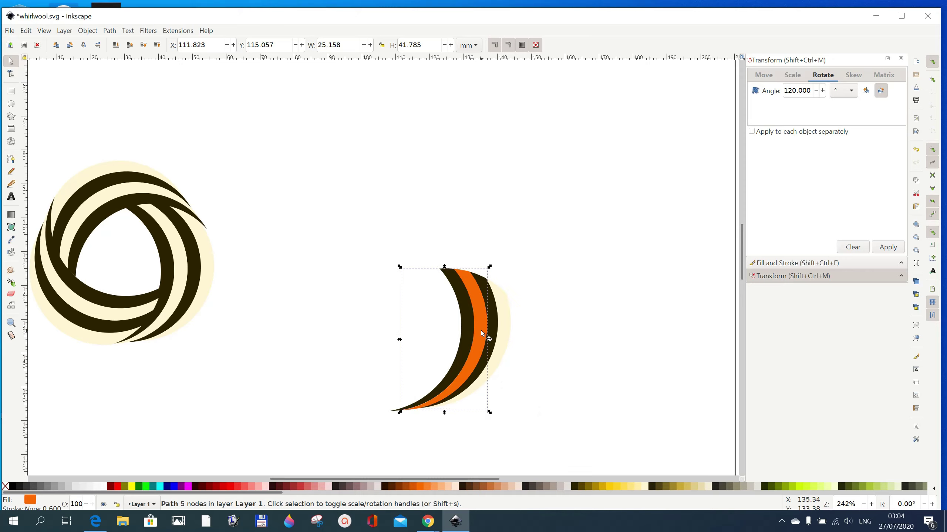
{"action": "left_click", "coordinate": [645, 487]}
{"action": "left_click", "coordinate": [461, 352]}
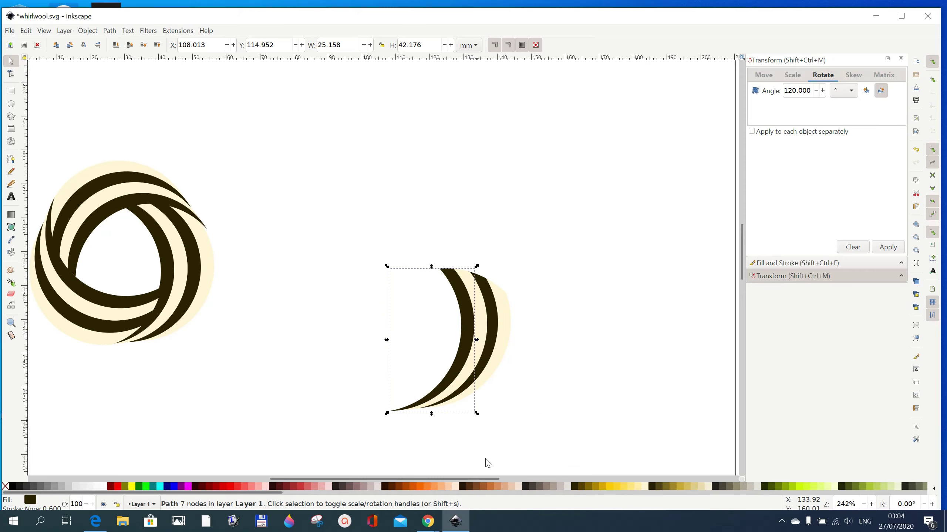
{"action": "left_click", "coordinate": [551, 358]}
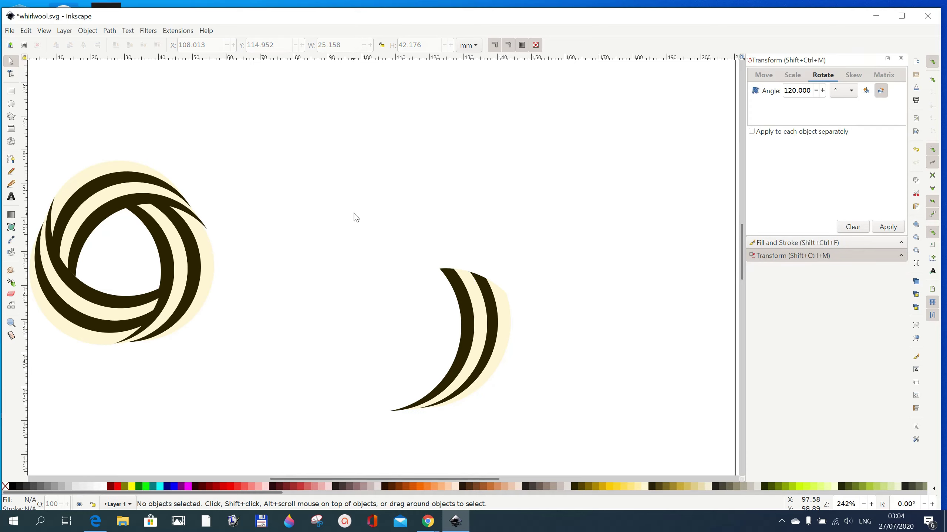
- Group the four striped crescents into a single object
{"action": "left_click_drag", "start_coordinate": [353, 231], "coordinate": [559, 438]}
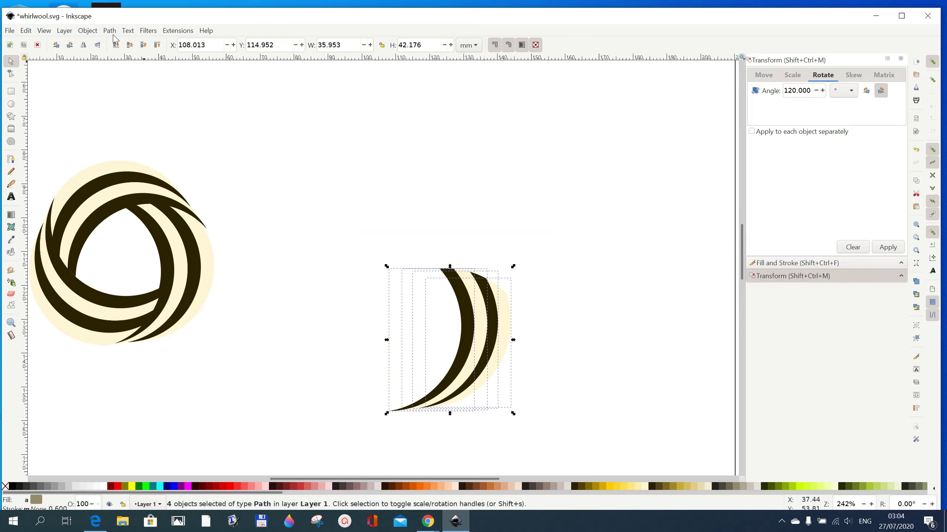
{"action": "left_click", "coordinate": [96, 33]}
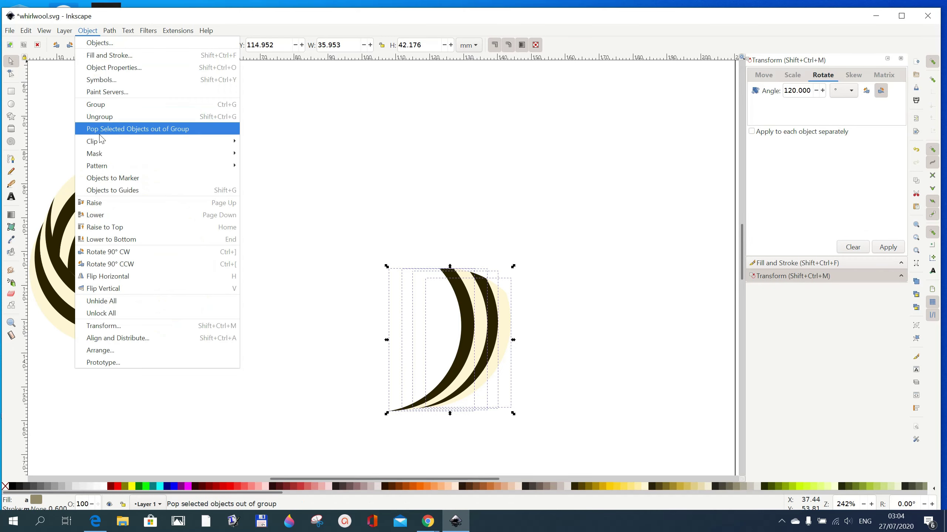
{"action": "left_click", "coordinate": [106, 104]}
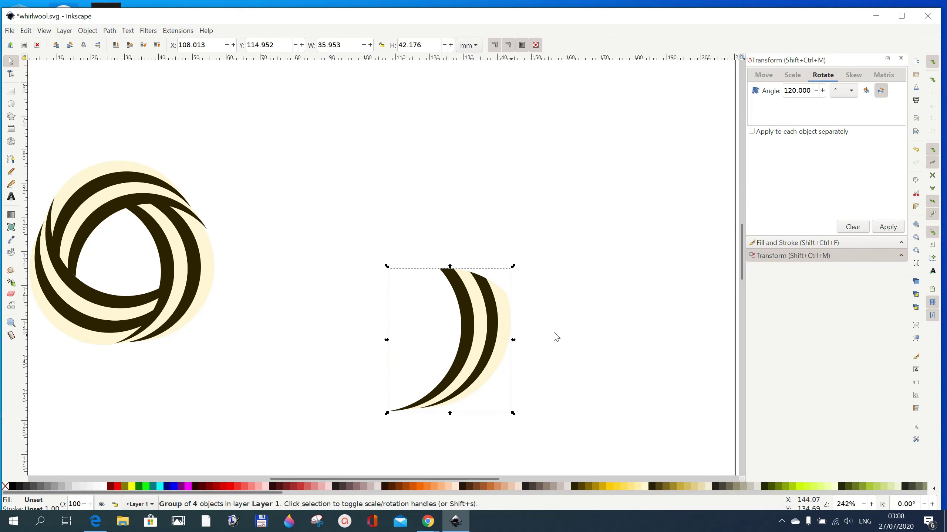
{"action": "left_click", "coordinate": [578, 333]}
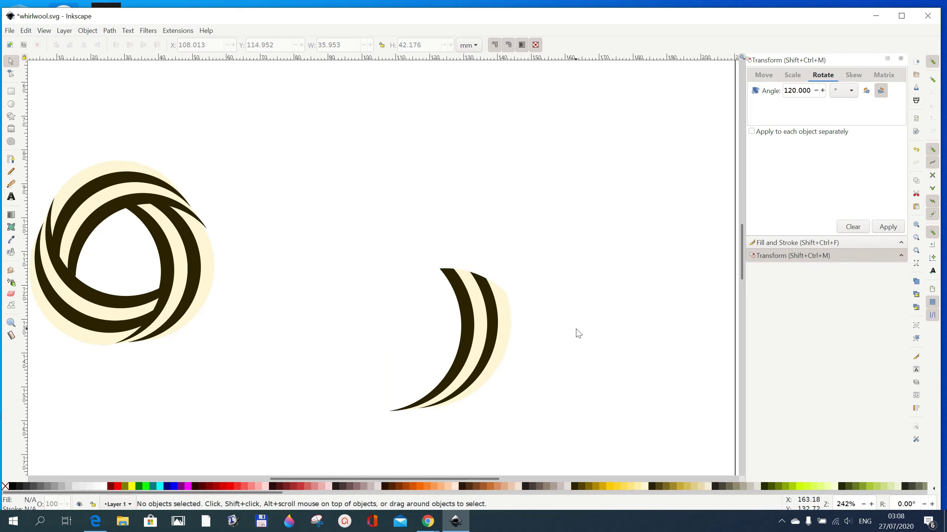
- Place a duplicate of the crescent group, rotated 120° clockwise, as the whirl's lower-left part, meeting the original's inner edge
{"action": "left_click_drag", "start_coordinate": [301, 218], "coordinate": [564, 453]}
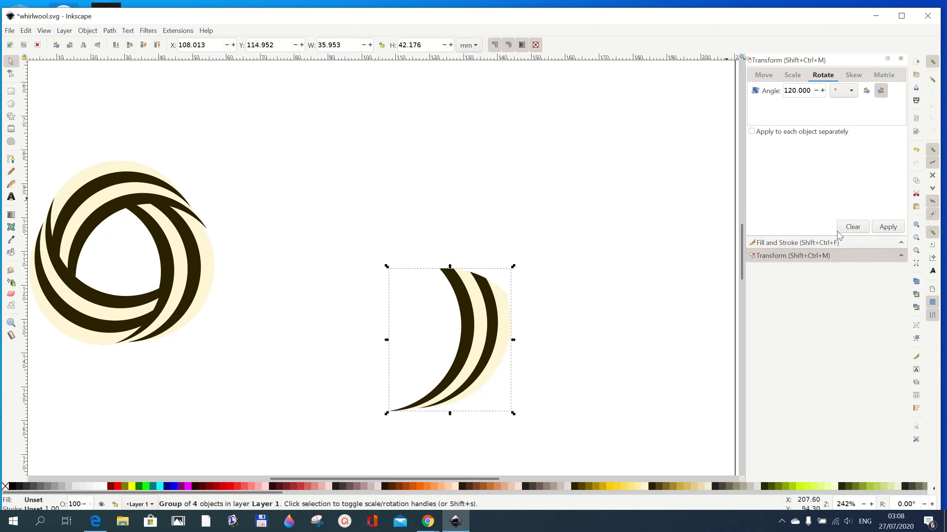
{"action": "right_click", "coordinate": [485, 326]}
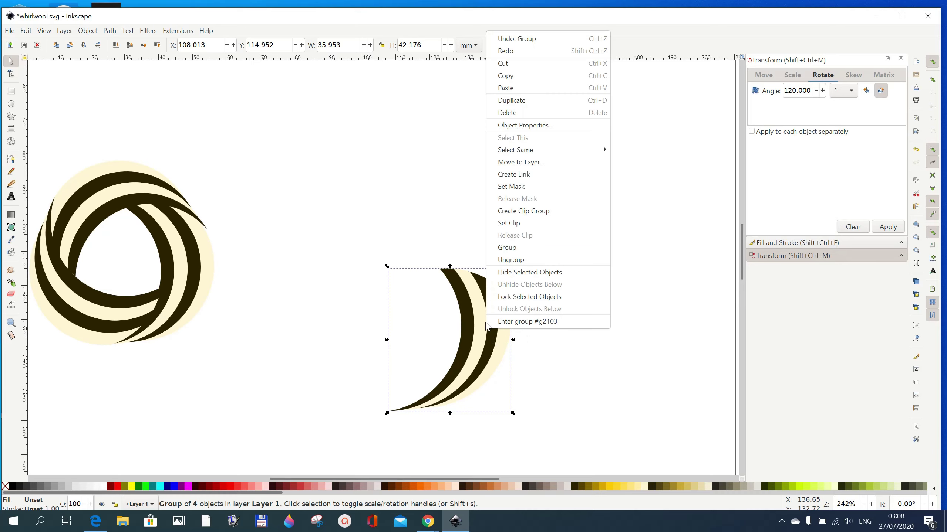
{"action": "left_click", "coordinate": [512, 101]}
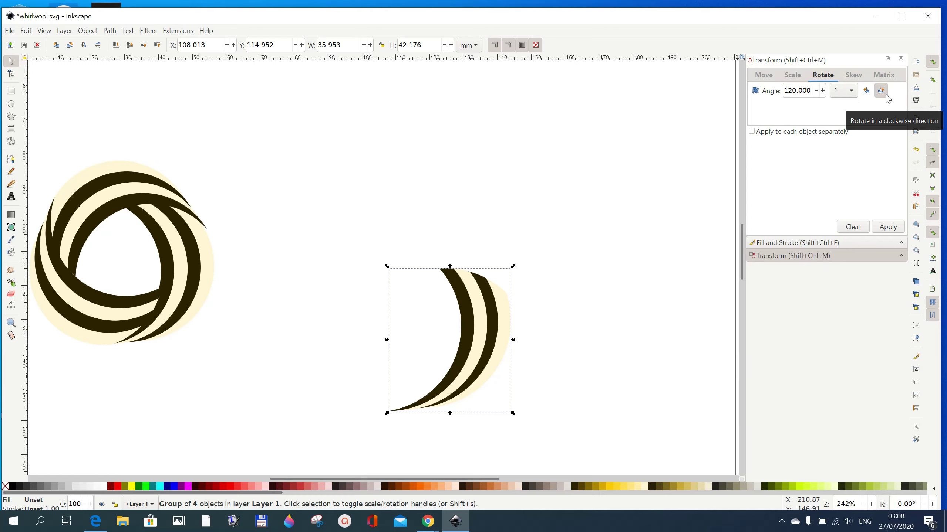
{"action": "left_click", "coordinate": [892, 230]}
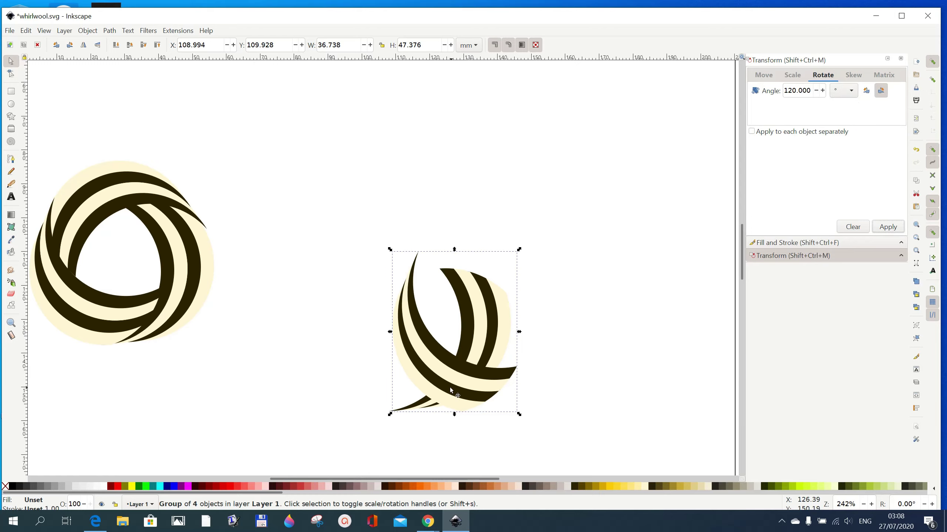
{"action": "left_click_drag", "start_coordinate": [451, 390], "coordinate": [432, 371]}
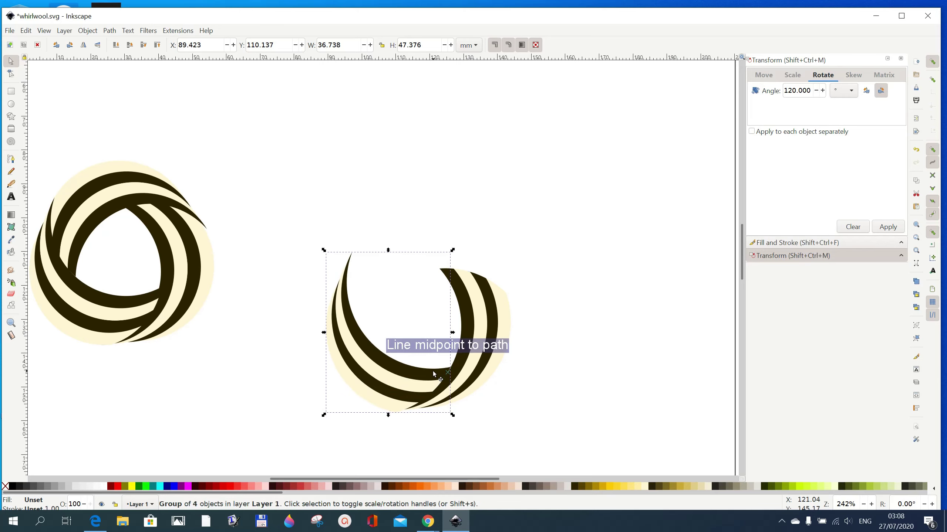
- Place another duplicate of the original crescent group, rotated 120° counter-clockwise, across the top to close the whirl
{"action": "right_click", "coordinate": [491, 318]}
{"action": "left_click", "coordinate": [494, 364]}
{"action": "left_click", "coordinate": [487, 340]}
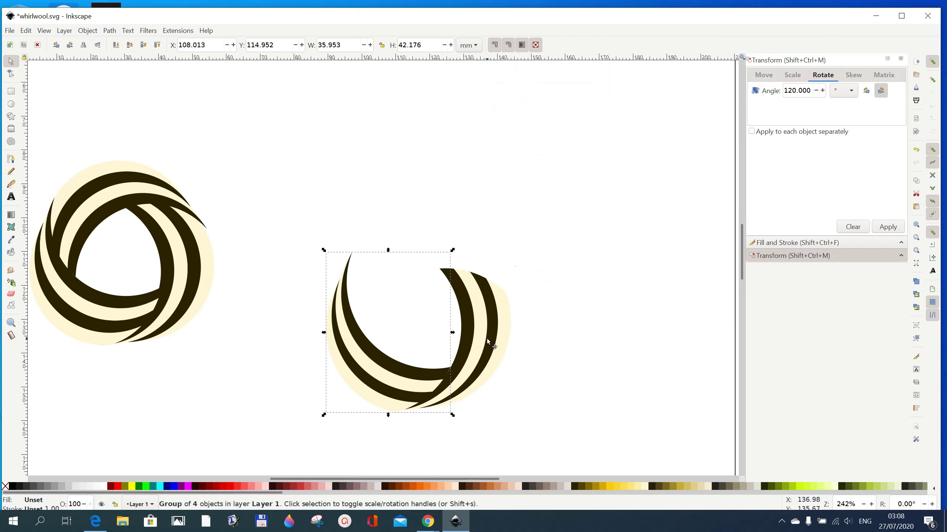
{"action": "right_click", "coordinate": [487, 339]}
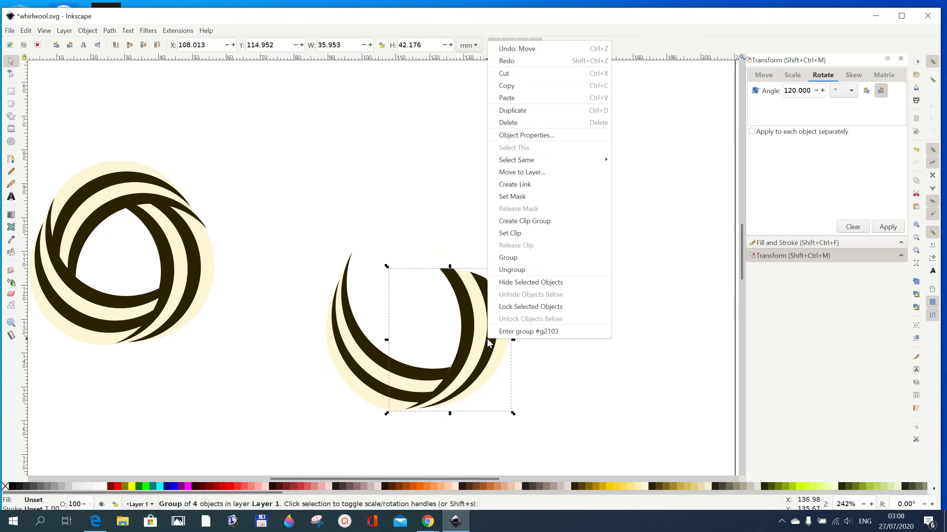
{"action": "left_click", "coordinate": [508, 112]}
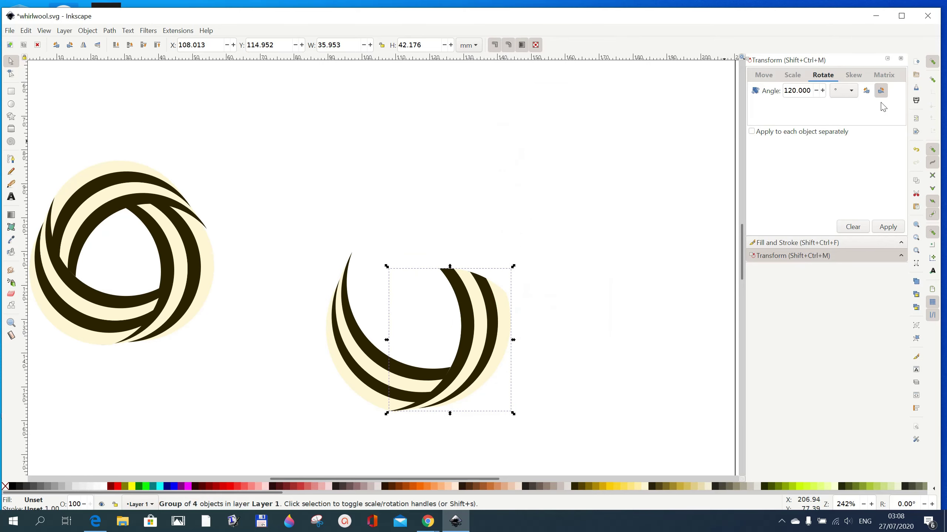
{"action": "left_click", "coordinate": [866, 91]}
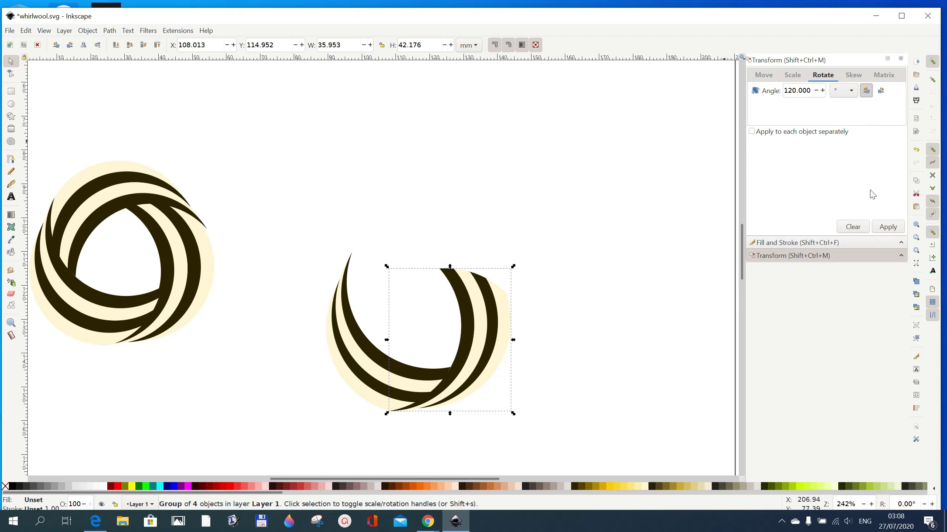
{"action": "left_click", "coordinate": [887, 227]}
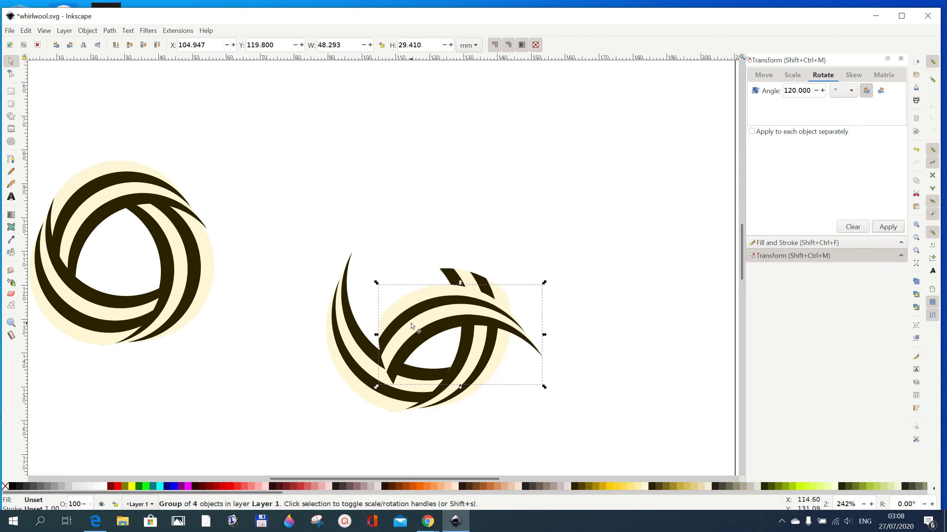
{"action": "left_click_drag", "start_coordinate": [432, 323], "coordinate": [396, 264]}
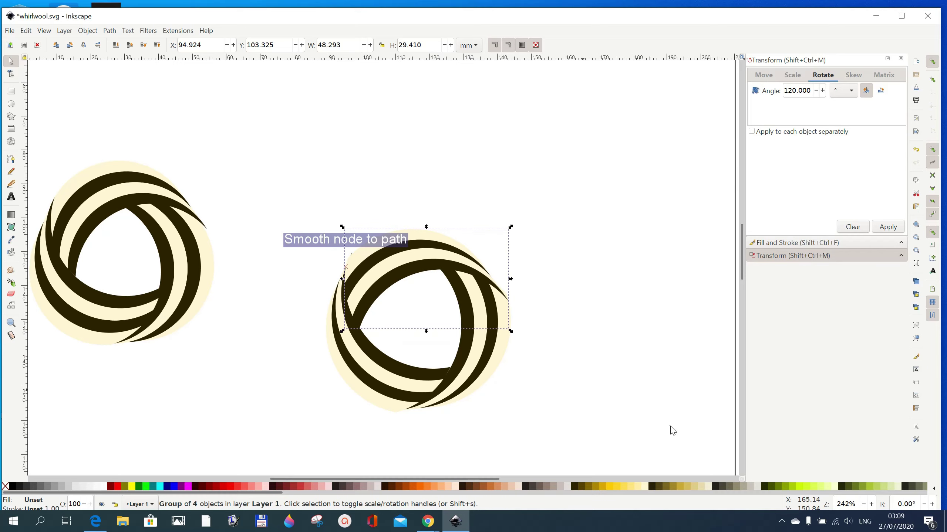
{"action": "left_click", "coordinate": [652, 417]}
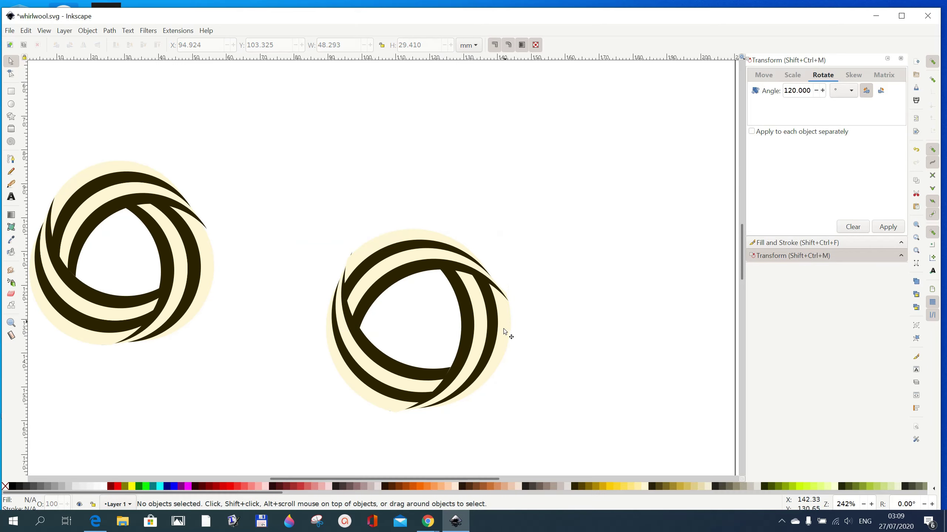